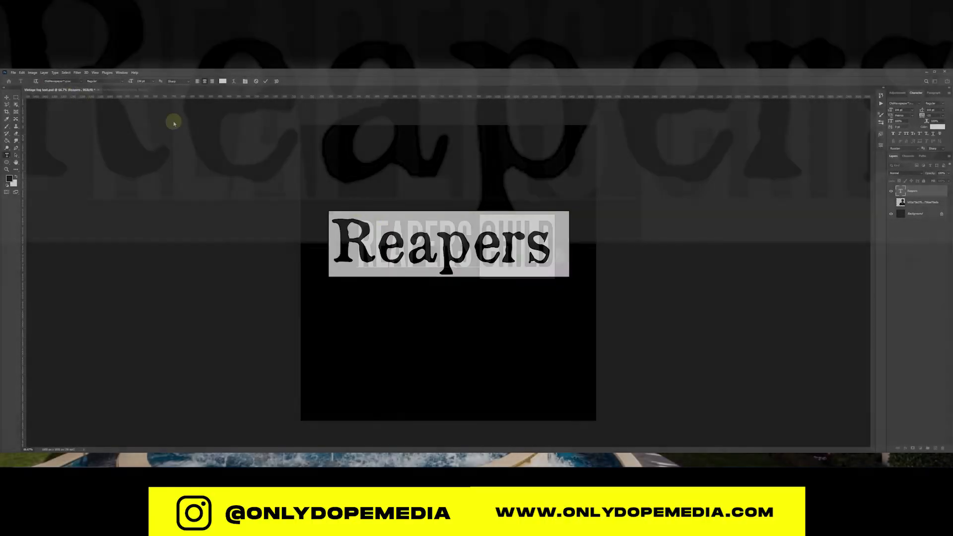
Change the font of the Reapers text to Old Europe
click(65, 82)
text(old w)
key(BackSpace)
text(en)
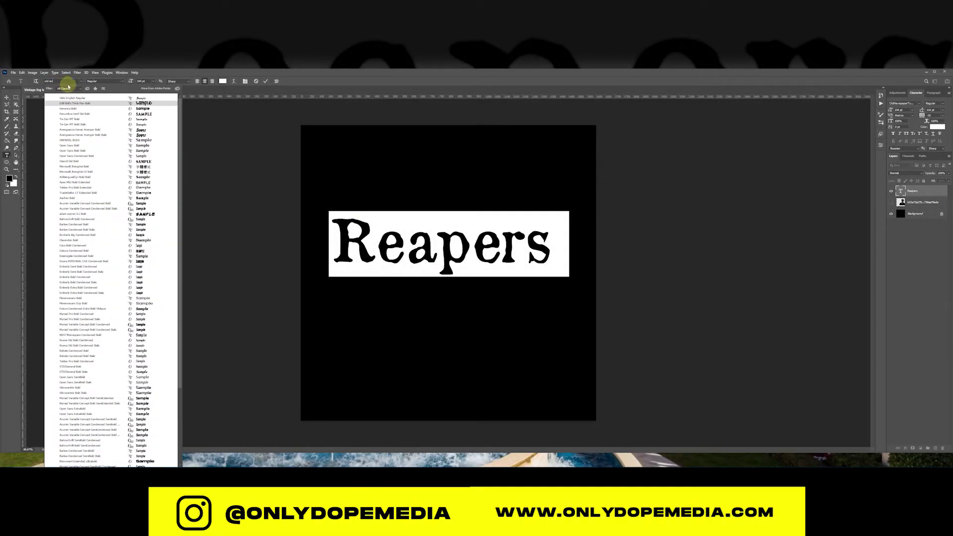
scroll(73, 98, down, 3)
scroll(73, 97, up, 3)
key(BackSpace)
key(BackSpace)
key(BackSpace)
key(BackSpace)
key(BackSpace)
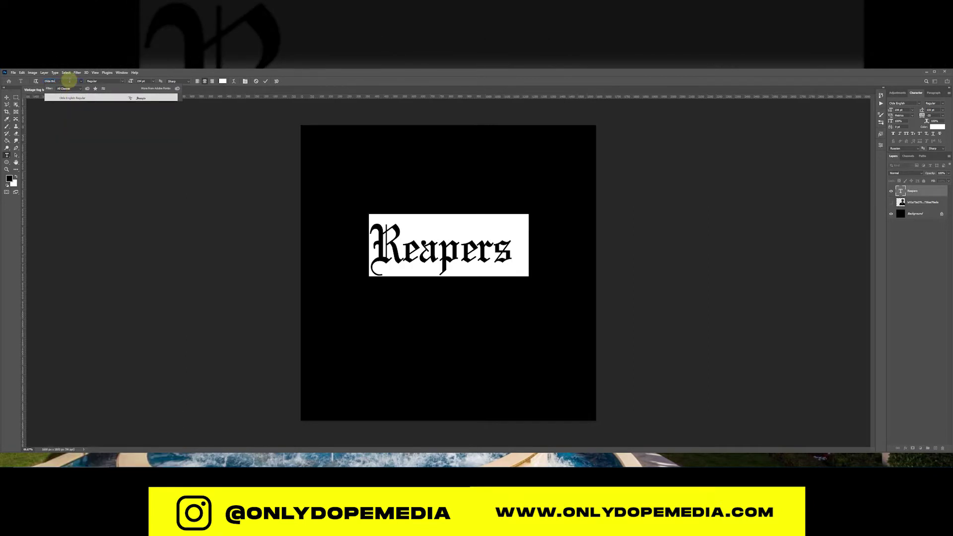
key(BackSpace)
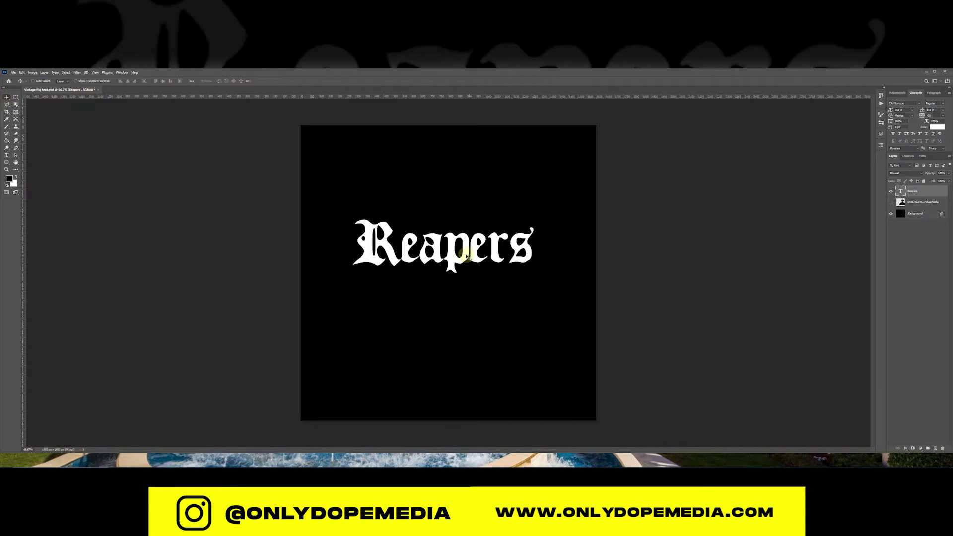
Duplicate the Reapers text directly below the original and replace the copy's wording with "Child"
drag(467, 251, 472, 303)
double_click(472, 303)
text(Child)
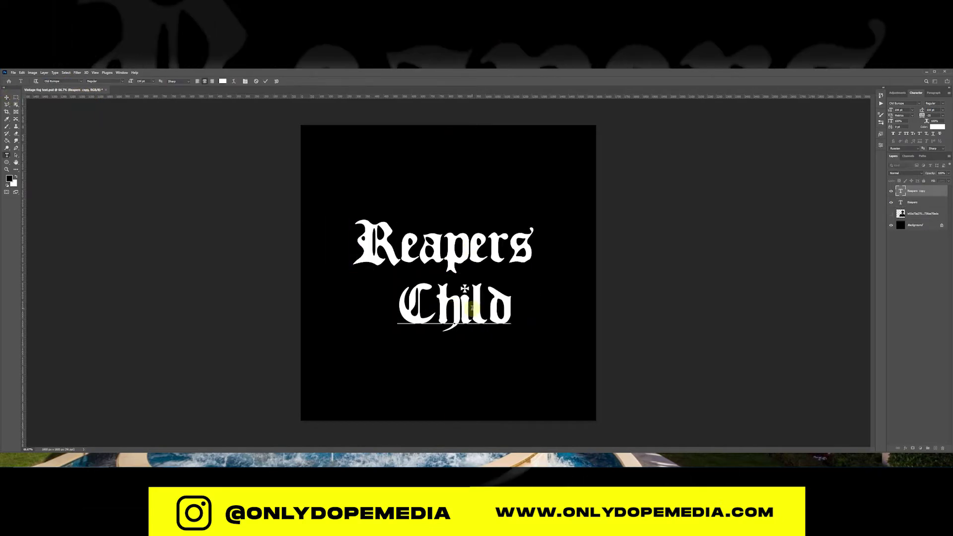
click(6, 98)
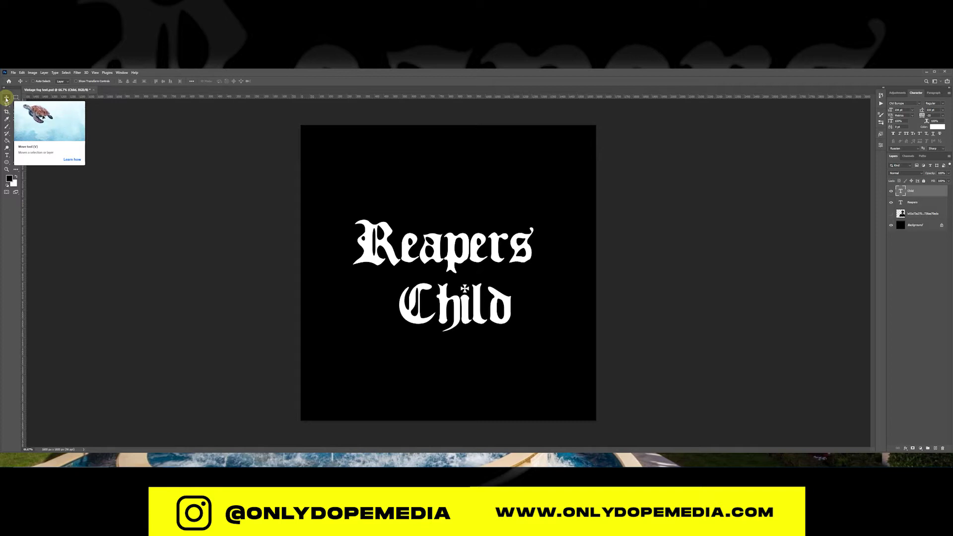
Move the Child text up and enlarge it to roughly match the width of the Reapers text, closely stacked beneath it
mouse_move(466, 296)
mouse_down()
mouse_move(419, 278)
mouse_move(466, 284)
mouse_up()
key(ctrl+t)
drag(394, 292, 350, 291)
drag(508, 290, 533, 285)
drag(506, 283, 517, 296)
key(Return)
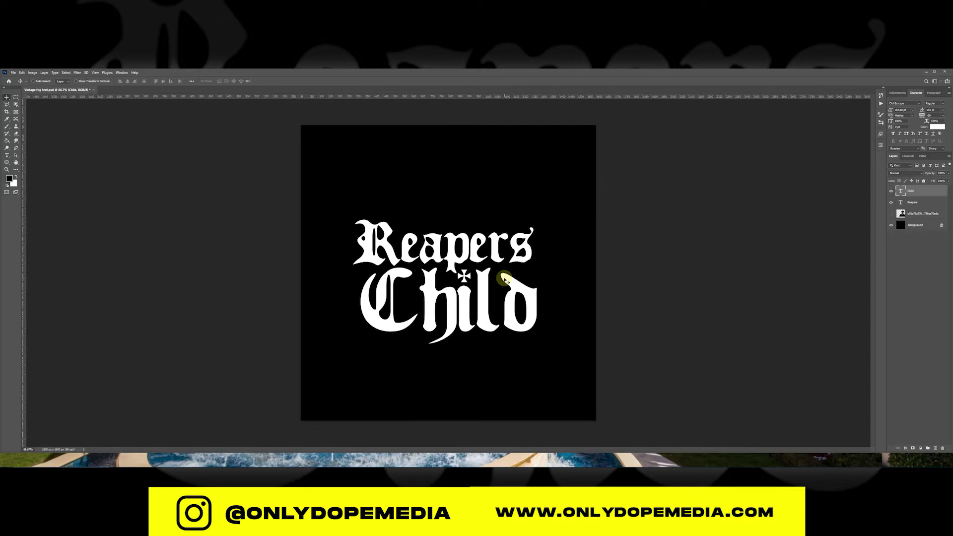
Combine the Reapers and Child layers into one smart object and place a duplicate of it beneath the image layer
shift+click(927, 201)
right_click(927, 201)
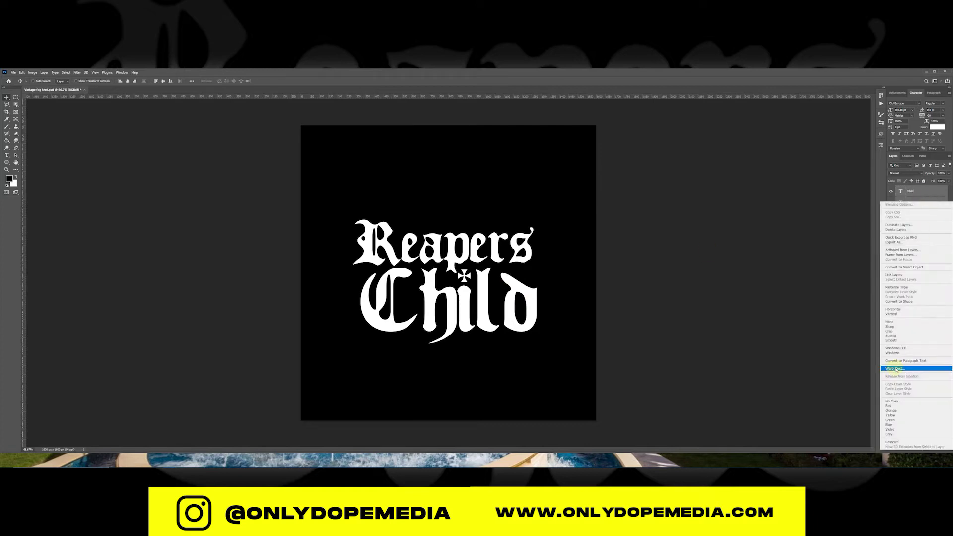
click(908, 268)
key(ctrl+j)
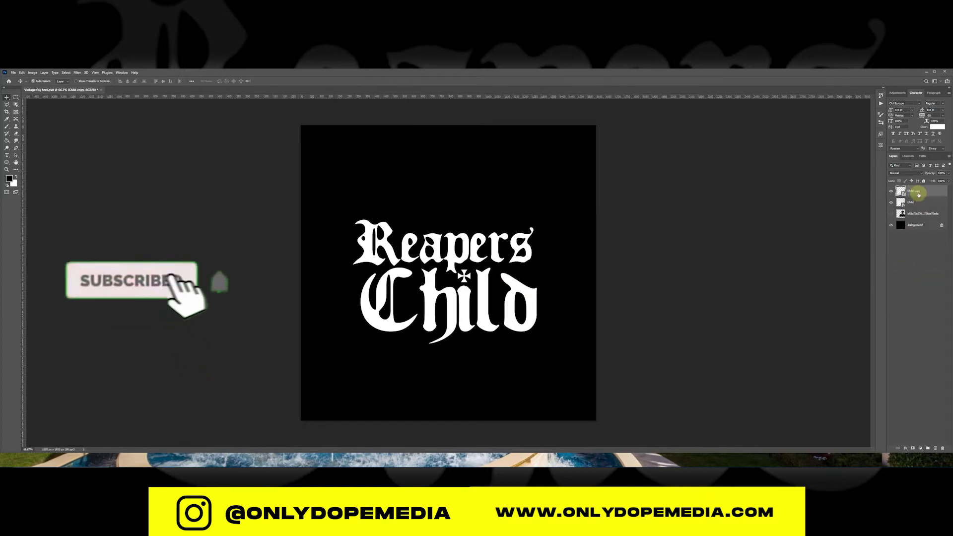
drag(924, 190, 919, 219)
Rename the uppermost text layer as "Main text"
click(911, 193)
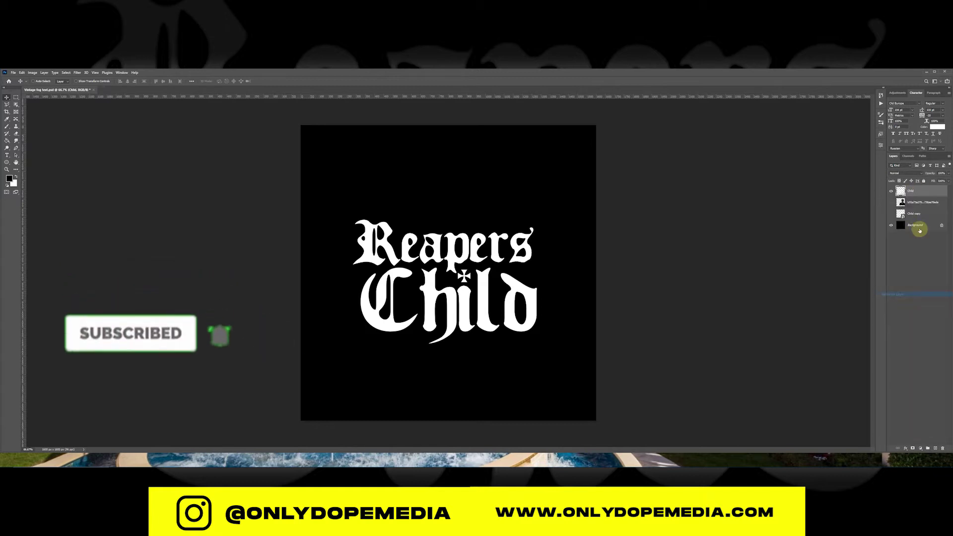
text(Male text)
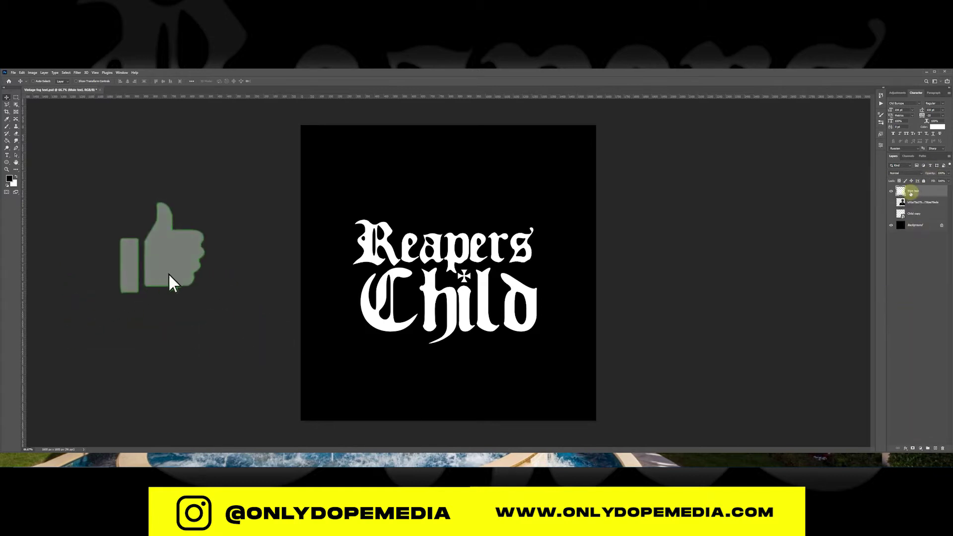
key(Return)
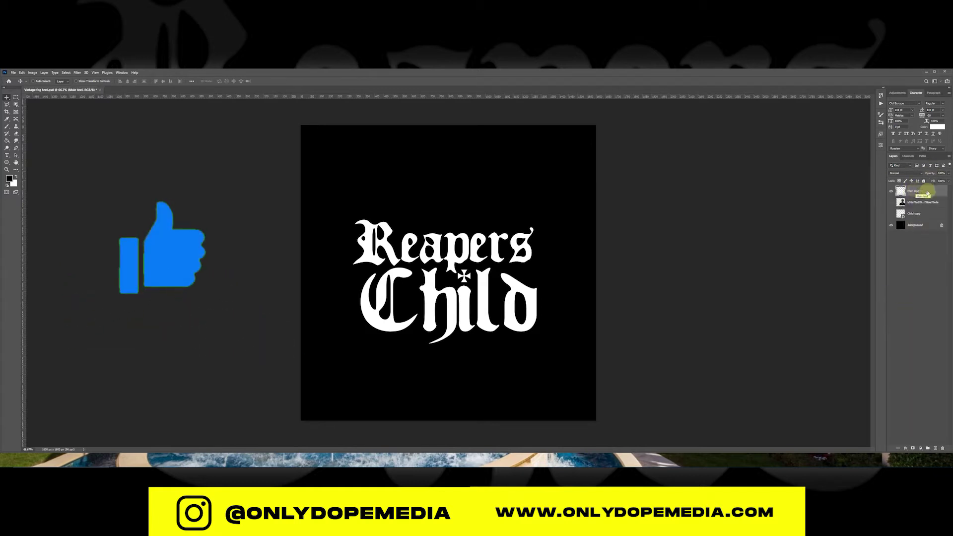
Set the Main text layer's opacity to 50% and duplicate the layer
text(50)
key(Return)
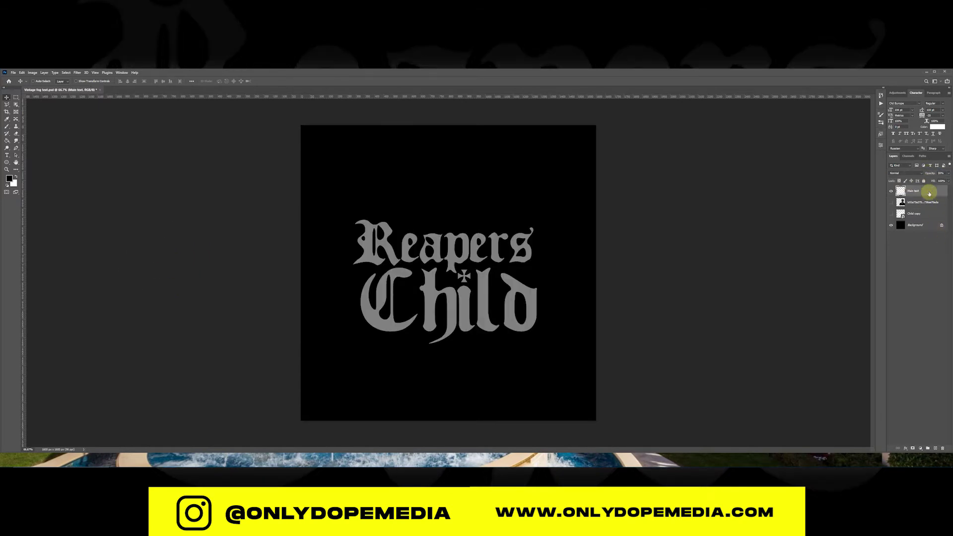
key(ctrl+j)
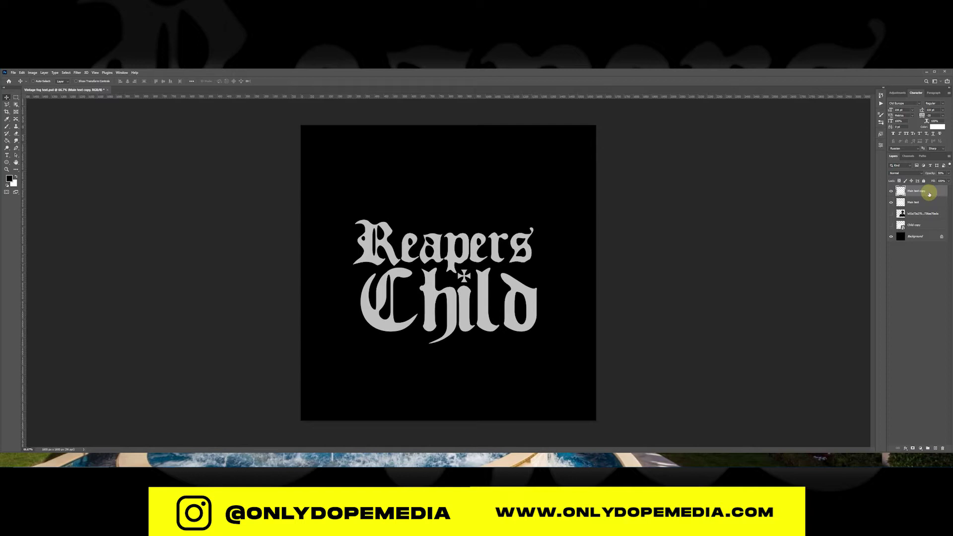
Apply a Motion Blur to the Main text copy with a 90° angle and an increased distance
click(78, 73)
mouse_move(119, 145)
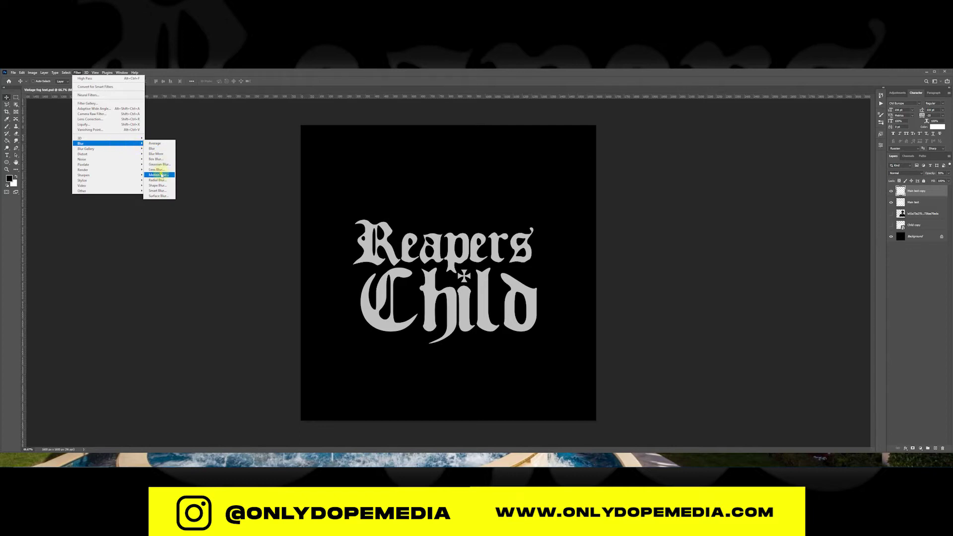
click(162, 175)
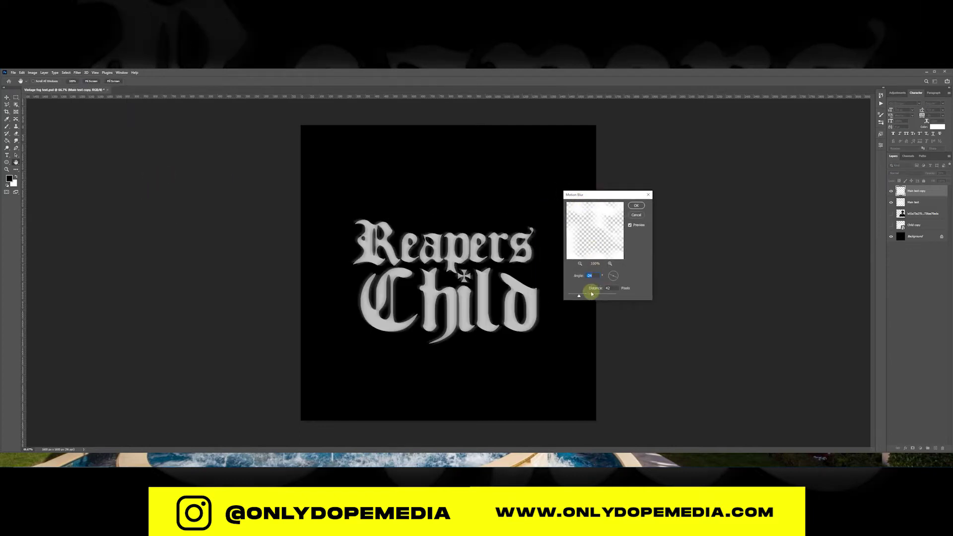
text(90)
click(613, 288)
drag(602, 289, 614, 288)
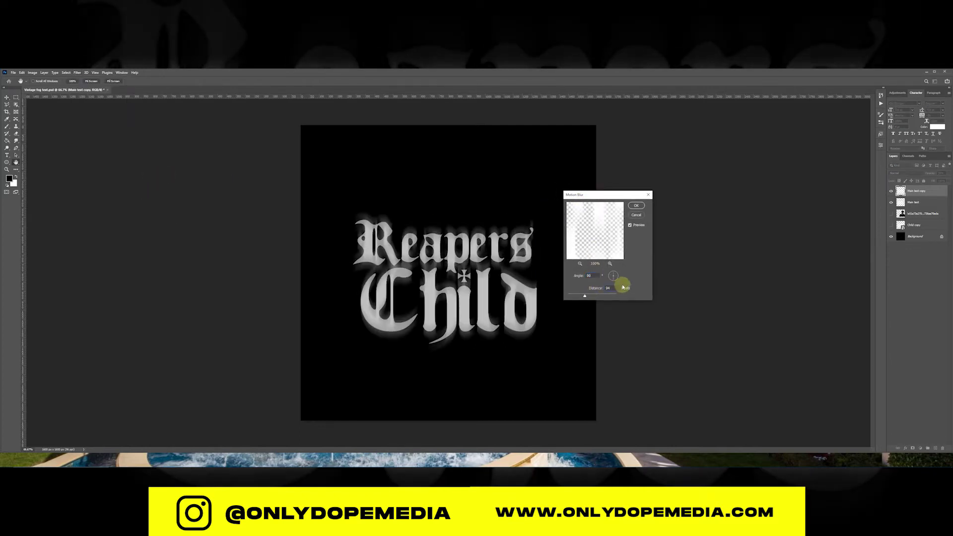
click(642, 207)
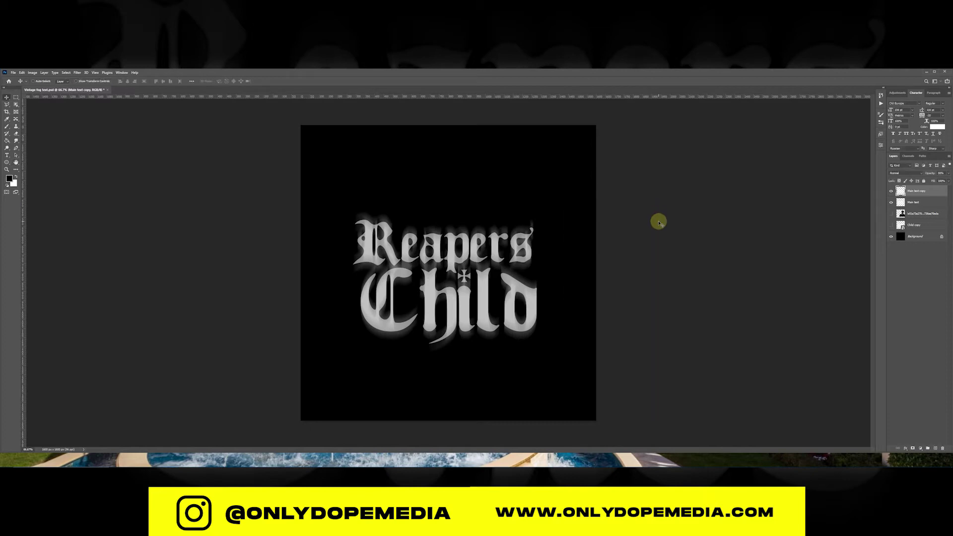
Combine the two Main text layers into one smart object and apply a slight Gaussian Blur to it
right_click(914, 202)
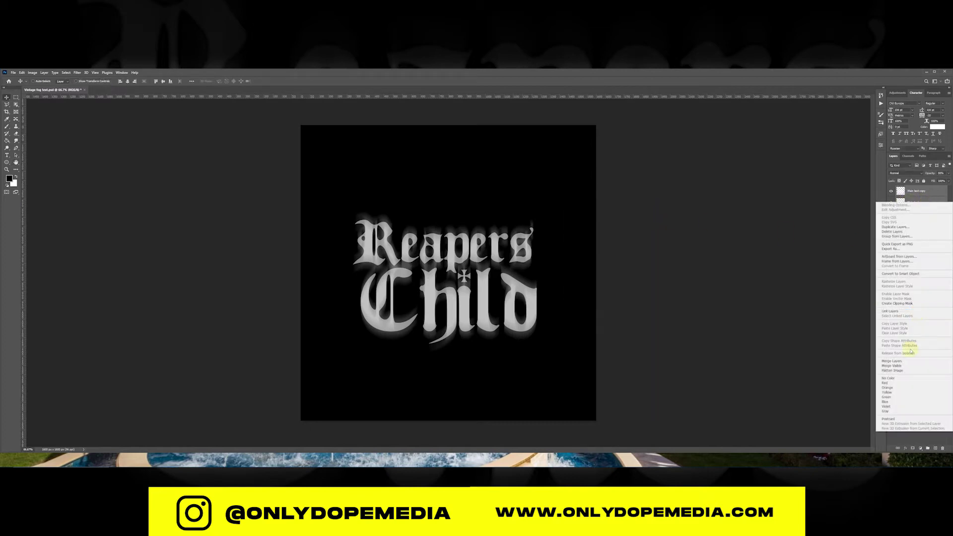
click(911, 386)
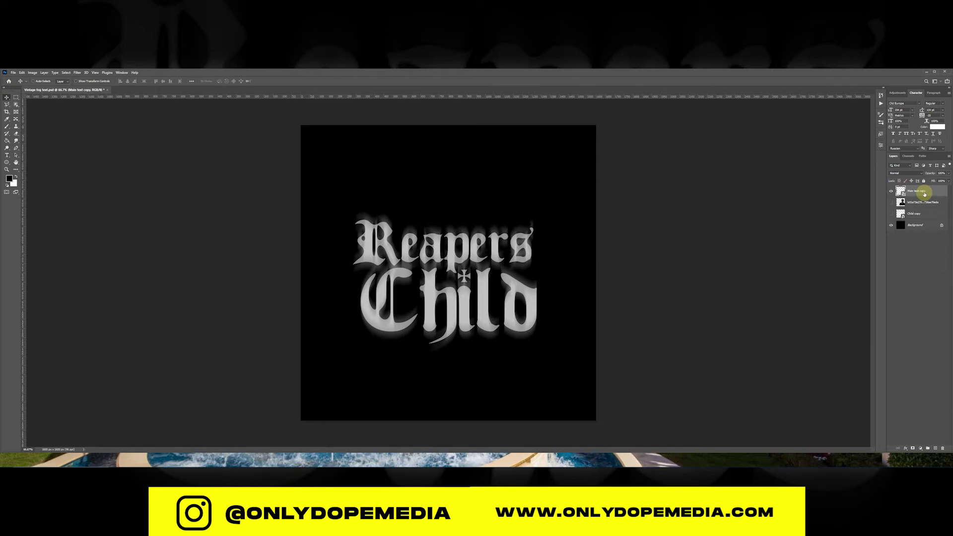
click(77, 72)
mouse_move(110, 143)
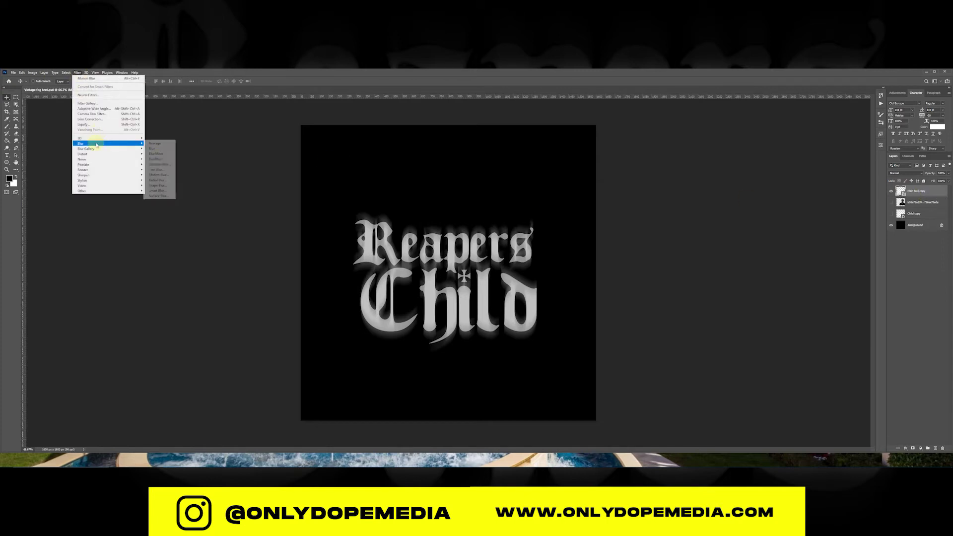
click(158, 165)
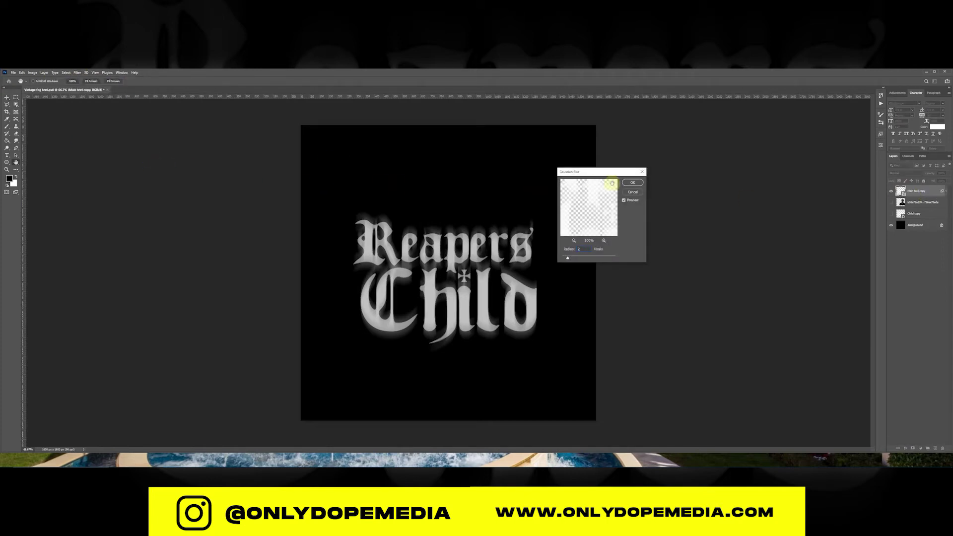
click(632, 183)
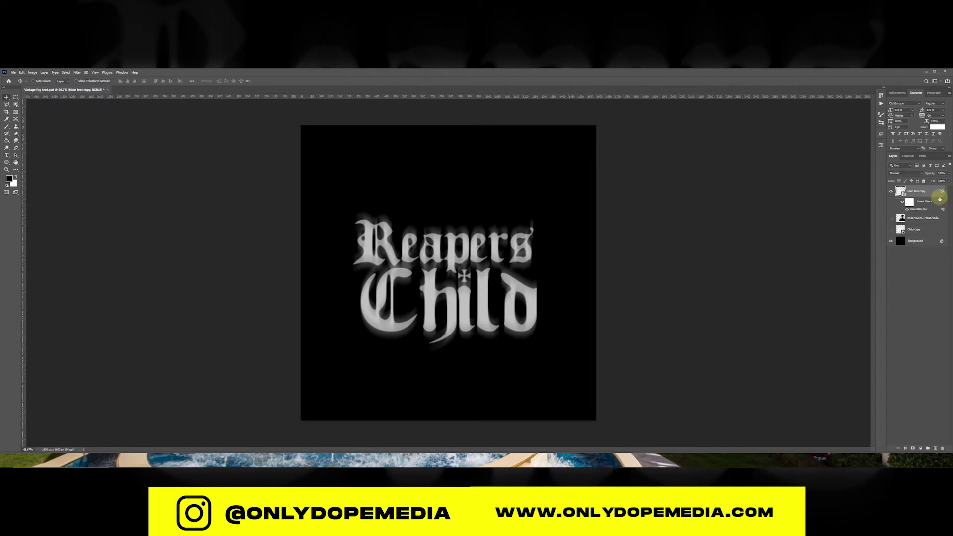
Distort the blurred text smart object with the Wave filter and collapse its smart filter list
click(78, 73)
mouse_move(102, 157)
click(161, 191)
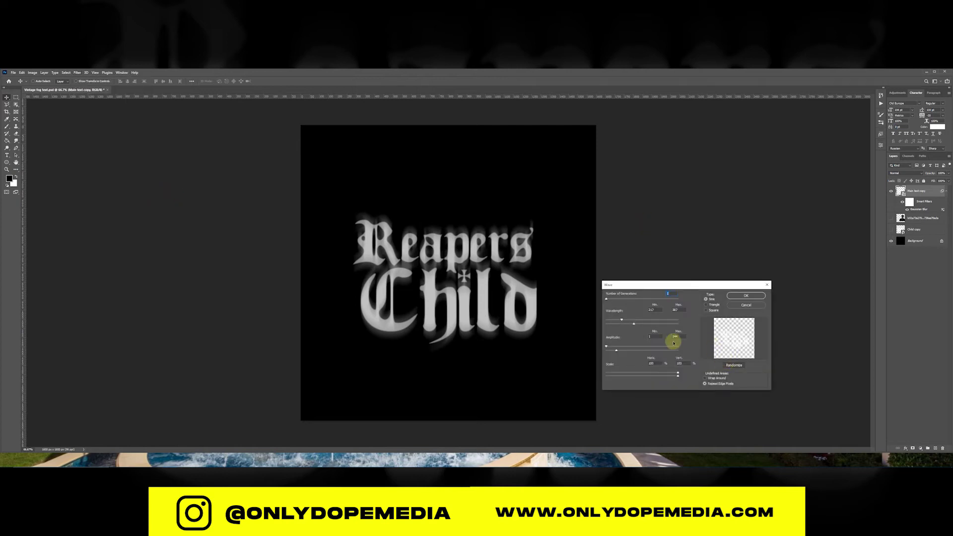
text(205)
key(Tab)
click(740, 297)
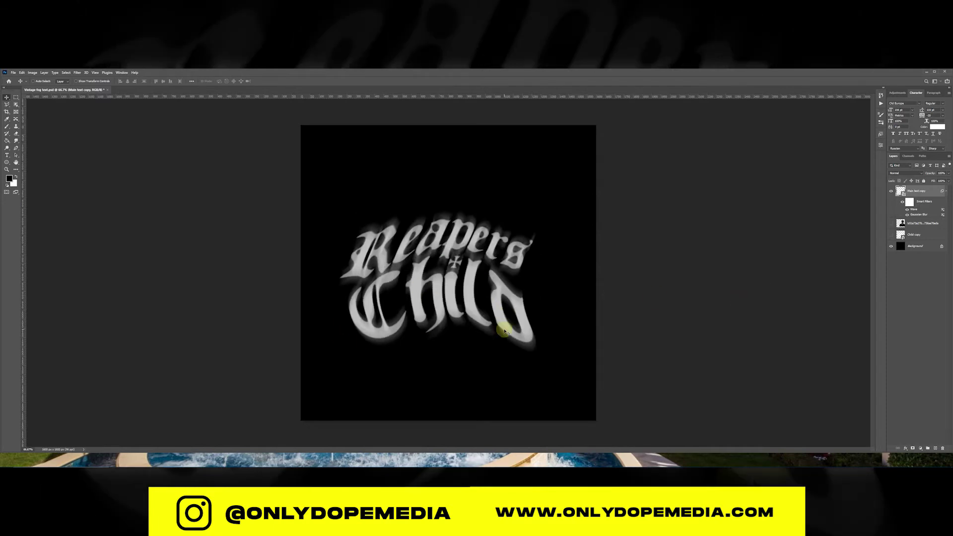
click(946, 193)
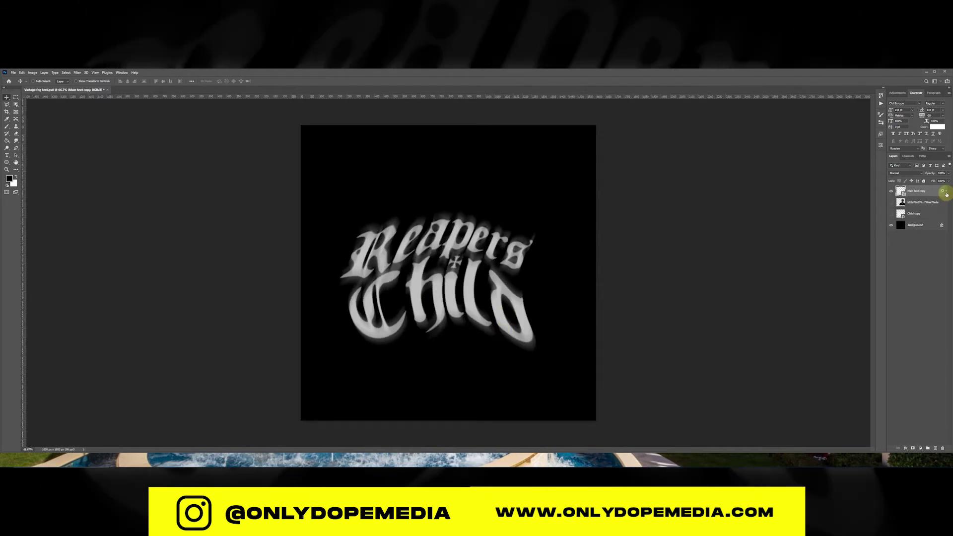
Add a new layer above the text and fill it with black
click(936, 448)
key(g)
click(387, 198)
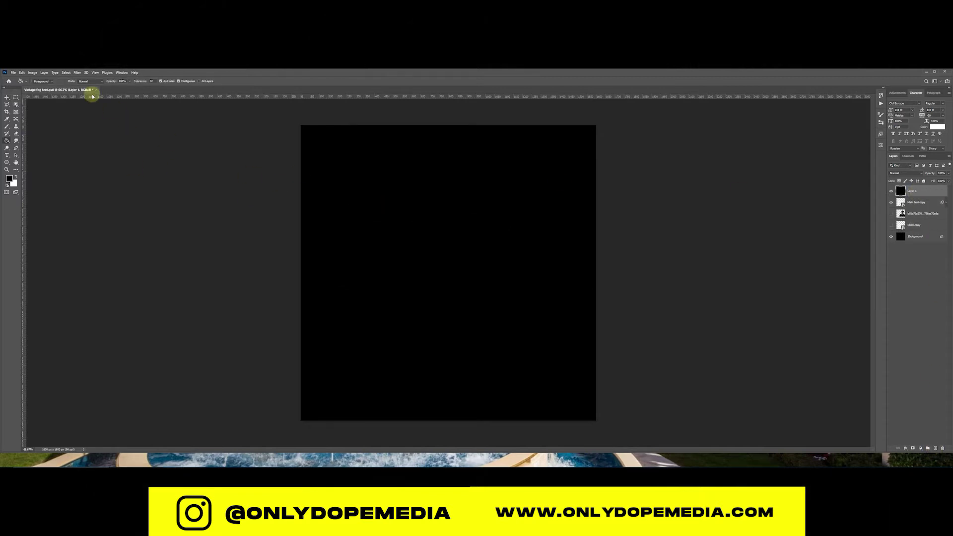
Render Clouds on the black-filled layer and set its blend mode to Color Dodge
click(77, 72)
mouse_move(120, 172)
click(164, 189)
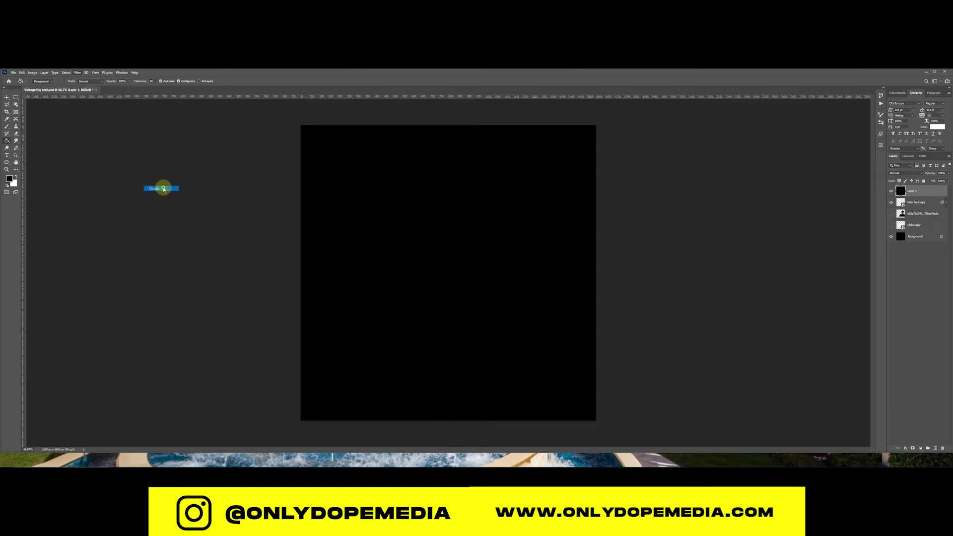
key(v)
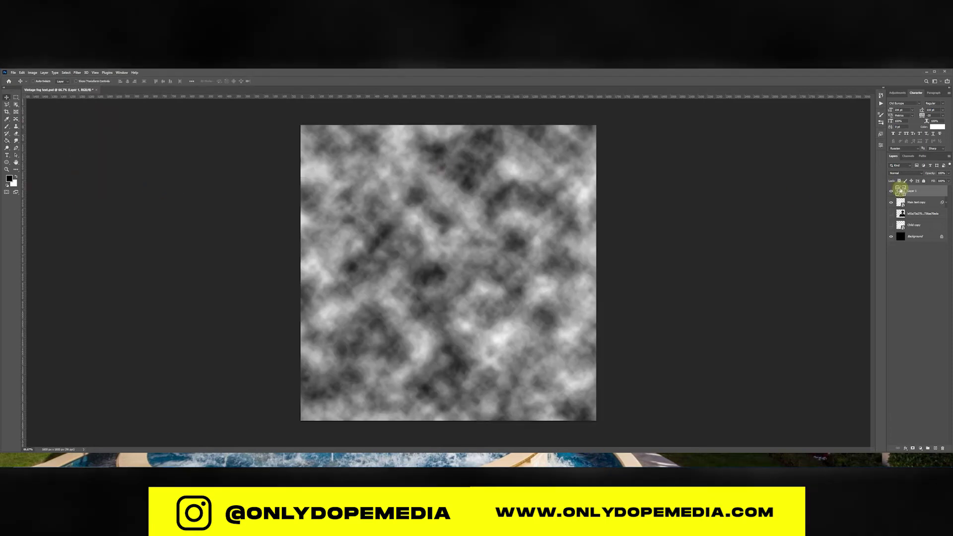
click(905, 173)
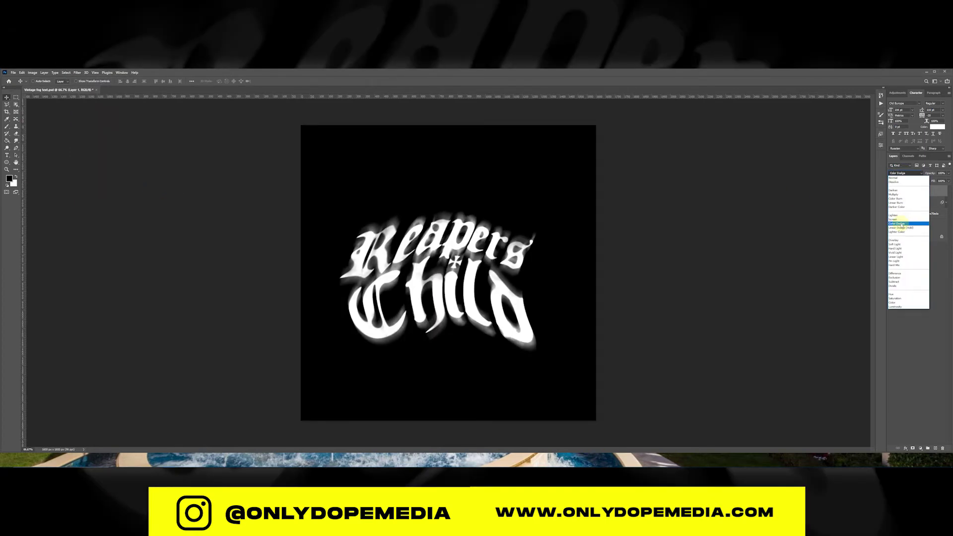
click(902, 224)
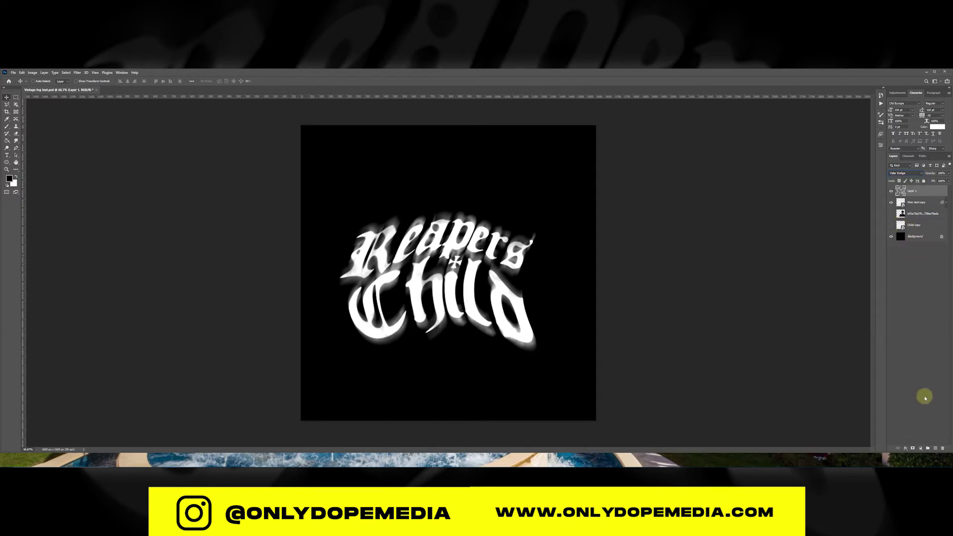
Add a new layer directly above the Background layer and name it "Brush"
click(936, 449)
key(b)
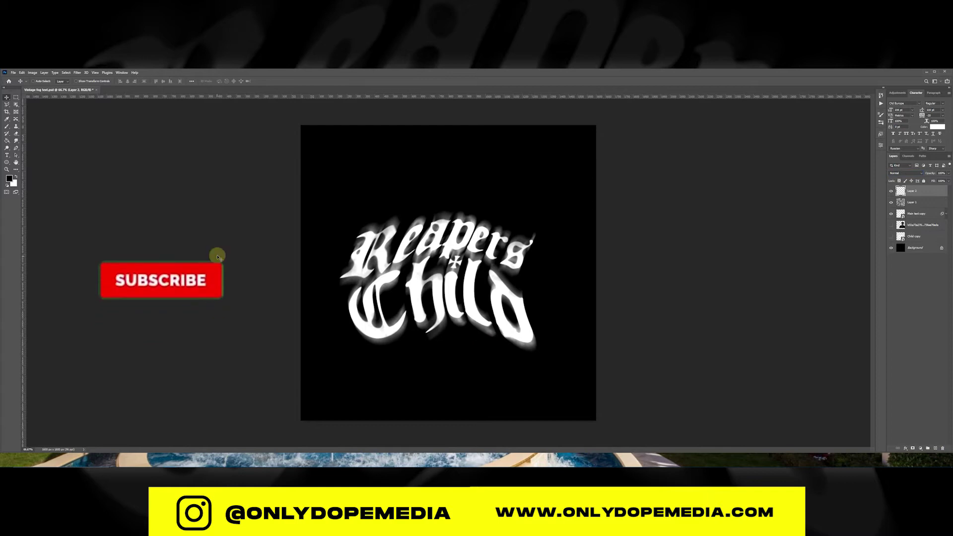
drag(913, 191, 918, 241)
double_click(911, 237)
text(Brush)
key(Return)
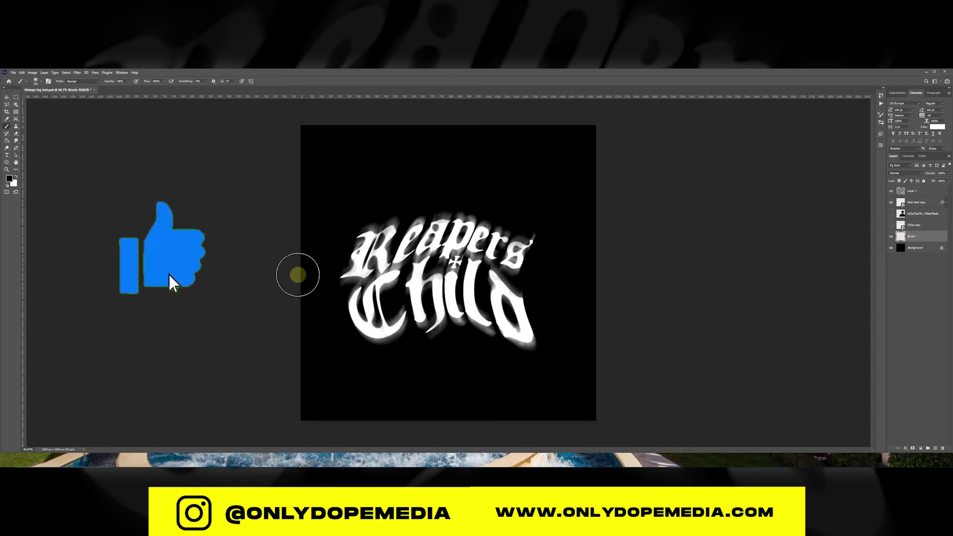
Set the foreground colour to a strong red, RGB 171, 0, 0, and try soft brush strokes around the lower end of the "Child" lettering
click(9, 179)
drag(560, 283, 606, 272)
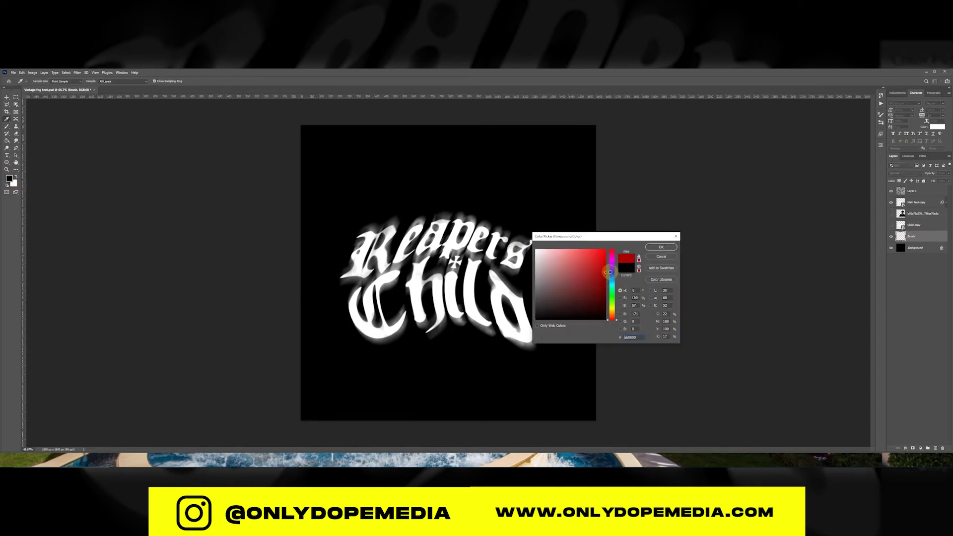
click(661, 247)
key(b)
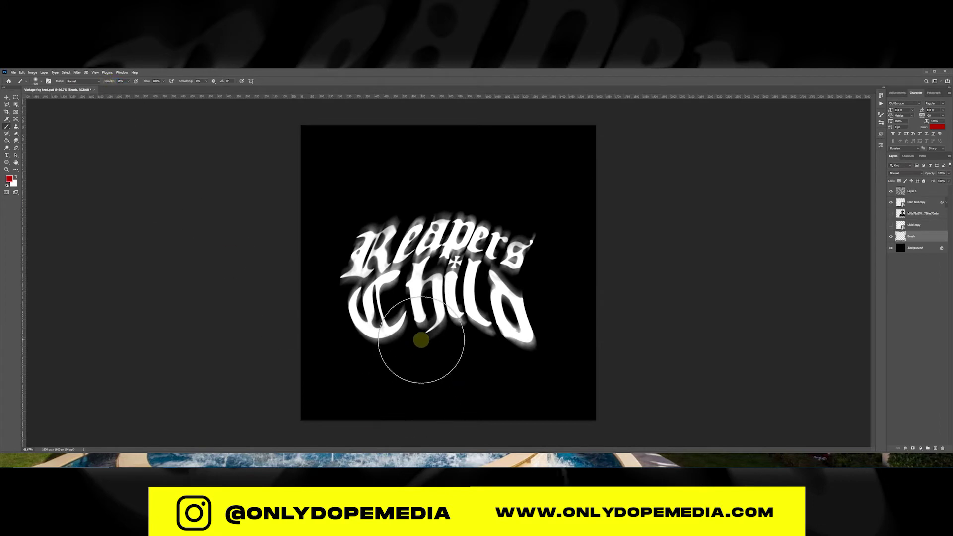
drag(512, 333, 537, 345)
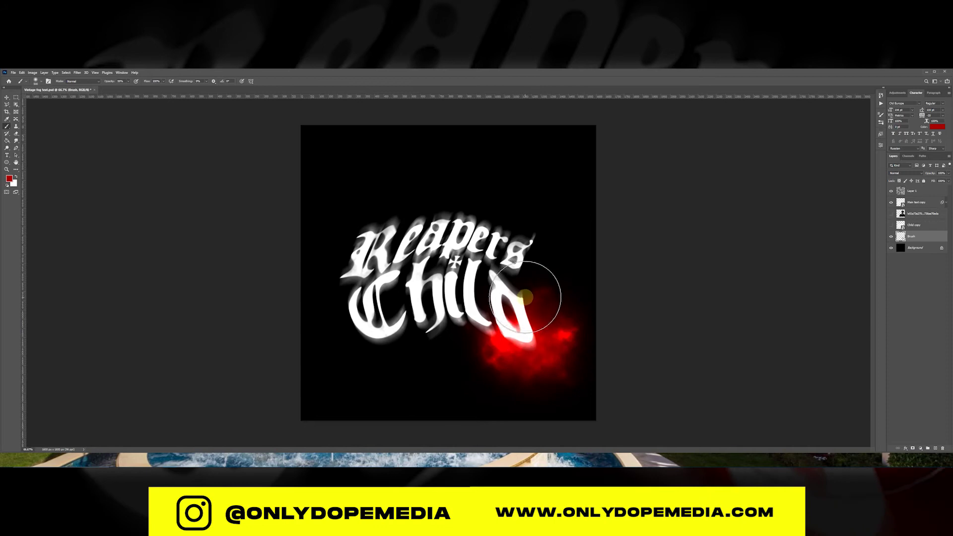
key(ctrl+z)
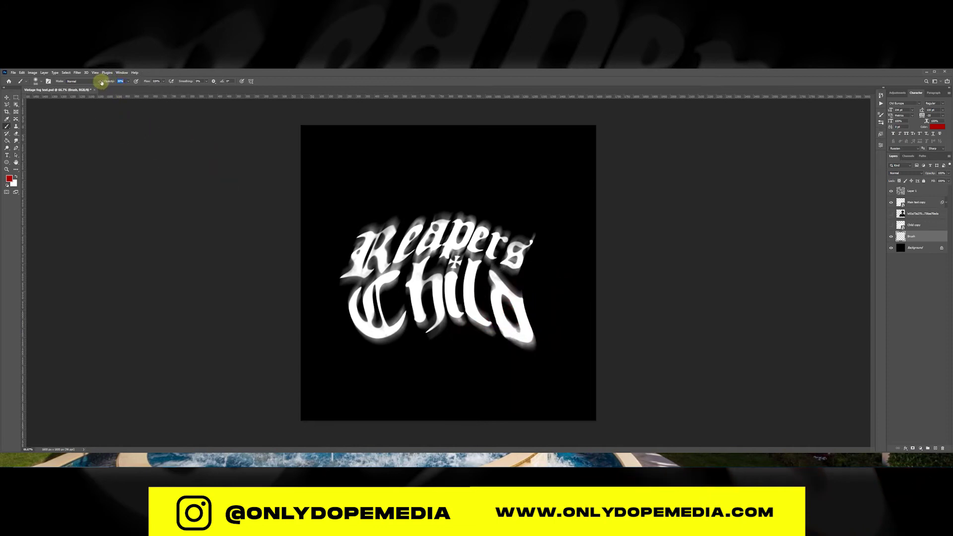
drag(446, 357, 566, 347)
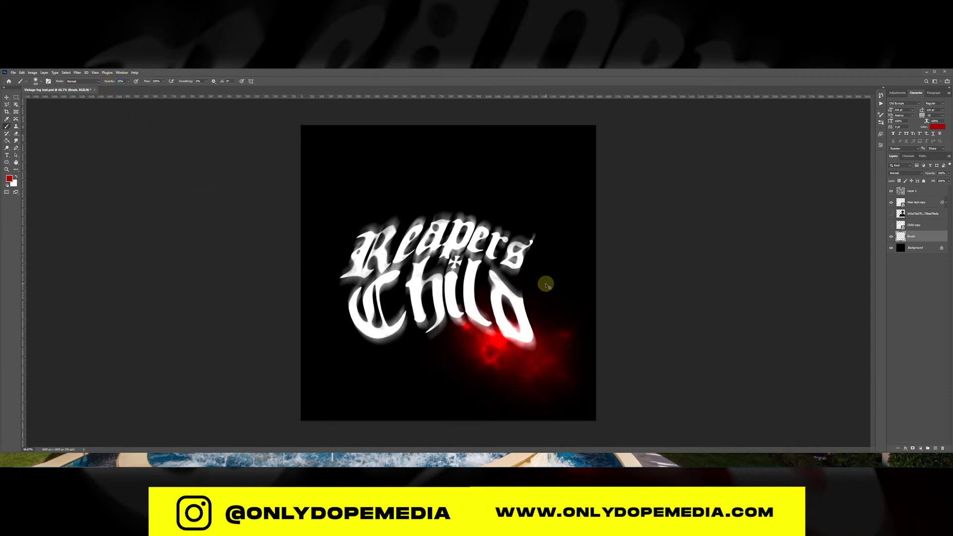
key(ctrl+z)
Darken the foreground red to about RGB 115, 1, 1 and test it with a single brush dab below the lettering
click(9, 179)
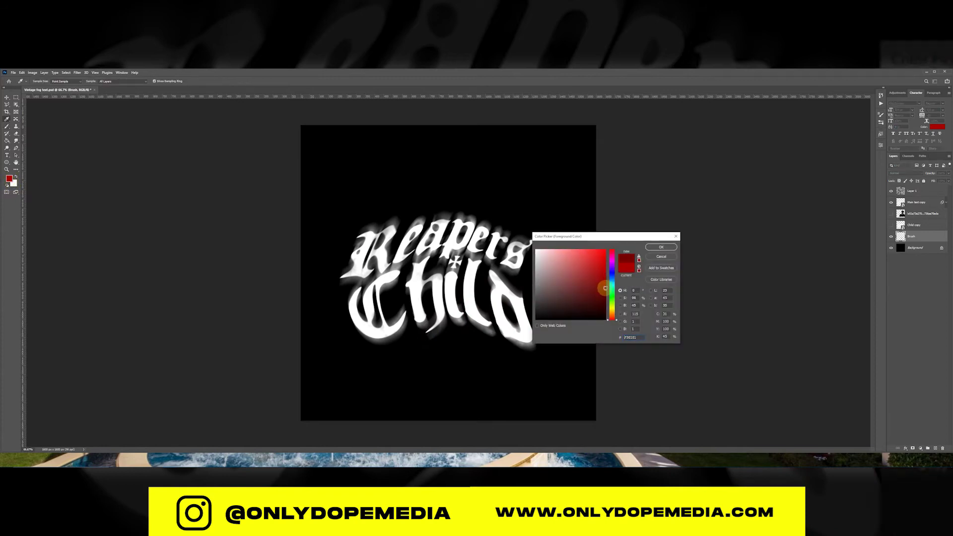
key(Return)
click(565, 355)
key(ctrl+z)
Paint a dark-red cloudy glow around the lettering on the "Brush" layer, using a lower brush opacity towards the canvas edges
click(518, 336)
mouse_move(524, 301)
mouse_down()
mouse_move(491, 239)
mouse_move(467, 218)
mouse_move(380, 243)
mouse_move(374, 349)
mouse_move(449, 343)
mouse_move(447, 303)
mouse_move(348, 268)
mouse_move(437, 194)
mouse_move(509, 224)
mouse_up()
drag(113, 81, 102, 81)
click(356, 194)
mouse_move(566, 202)
mouse_down()
mouse_move(561, 355)
mouse_move(532, 377)
mouse_move(480, 393)
mouse_move(354, 383)
mouse_move(356, 219)
mouse_move(508, 173)
mouse_up()
click(605, 265)
click(520, 145)
click(307, 135)
click(285, 375)
mouse_move(284, 374)
mouse_down()
mouse_move(394, 418)
mouse_move(601, 419)
mouse_move(615, 384)
mouse_move(594, 127)
mouse_up()
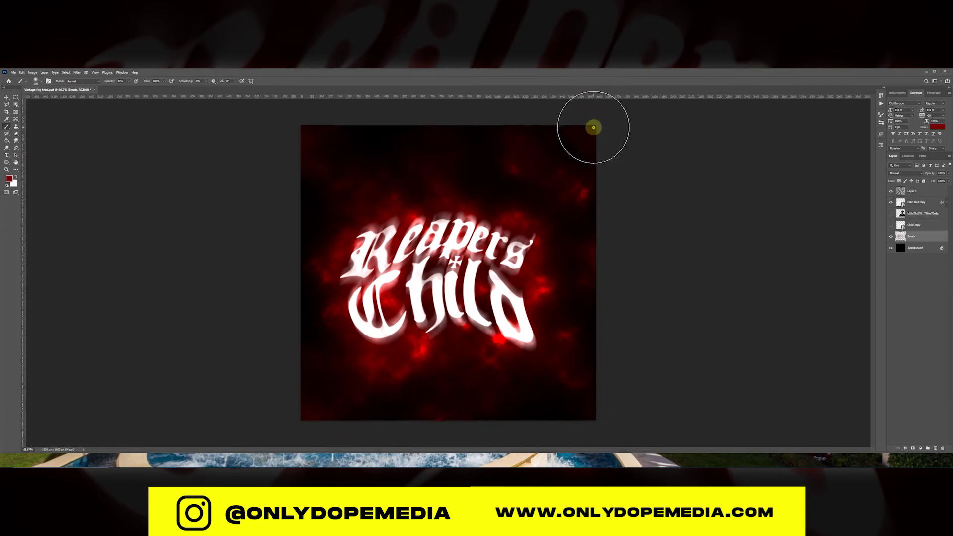
key(v)
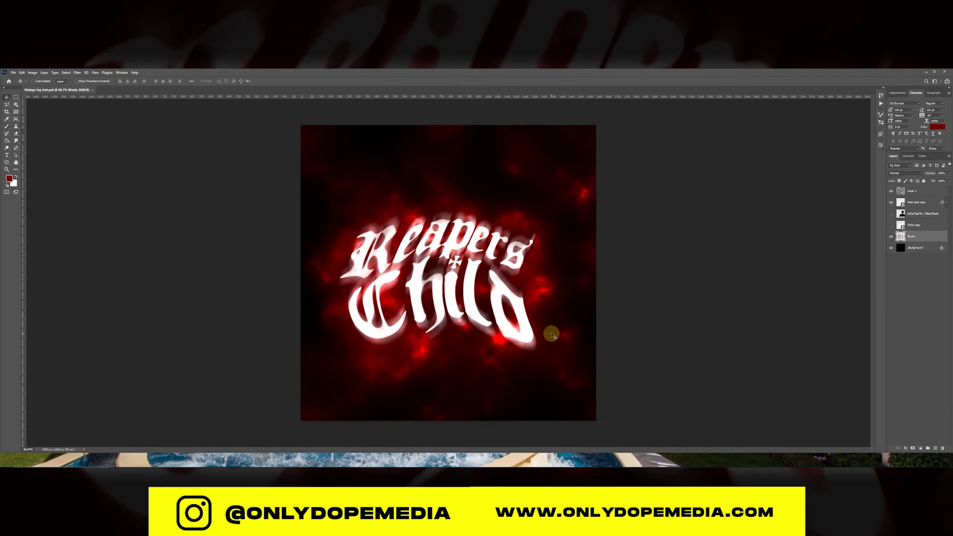
Set the blend mode of the "Main text copy" layer to Overlay
click(928, 202)
click(906, 172)
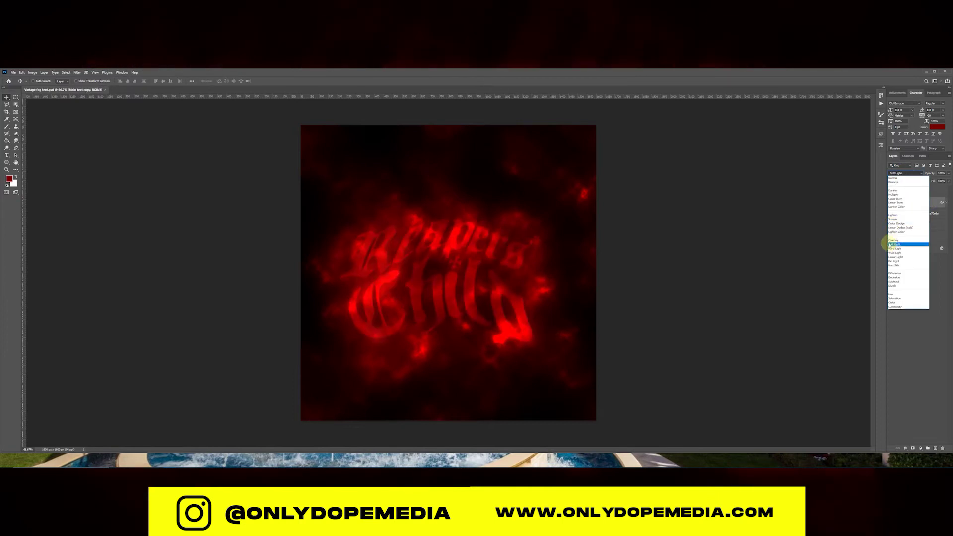
click(903, 244)
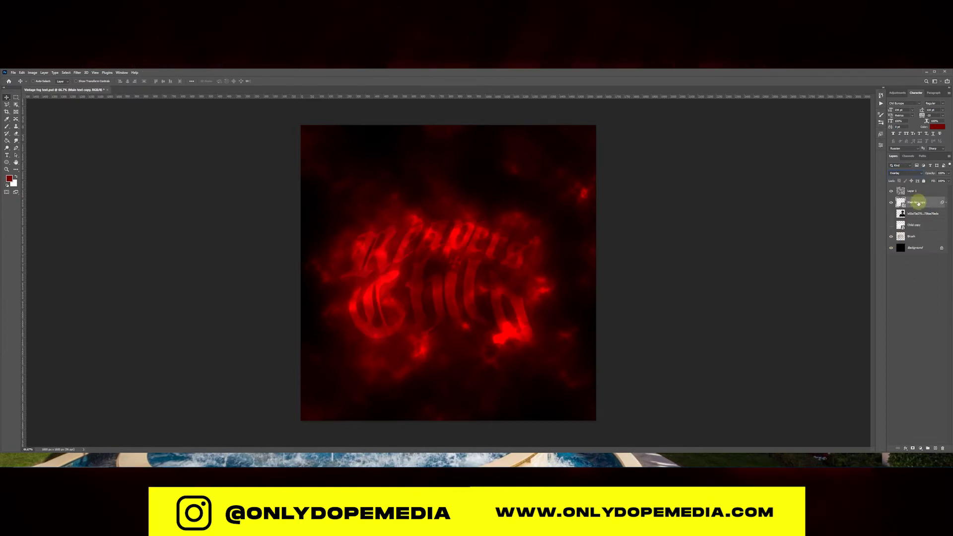
Duplicate the Overlay text layer and set the duplicate's opacity to 50%
key(ctrl+j)
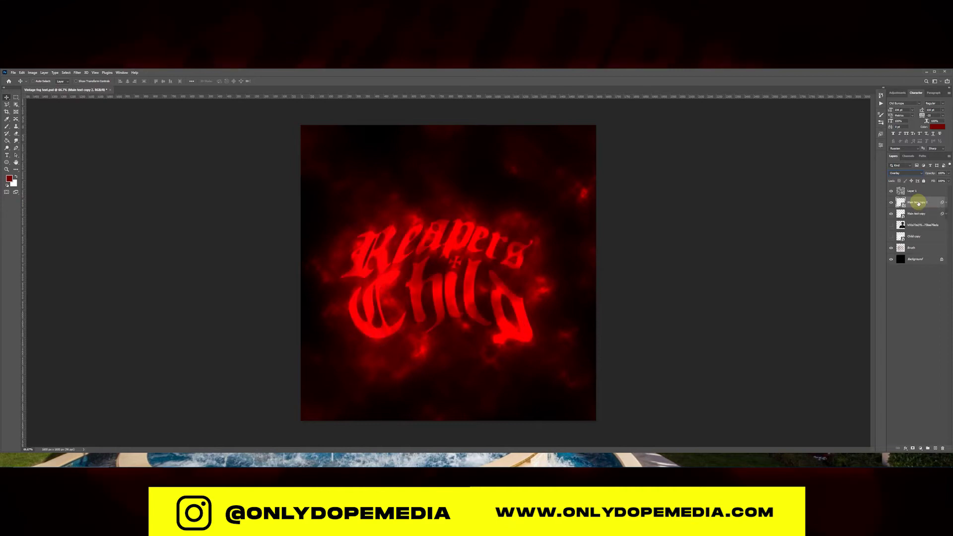
text(50)
key(Return)
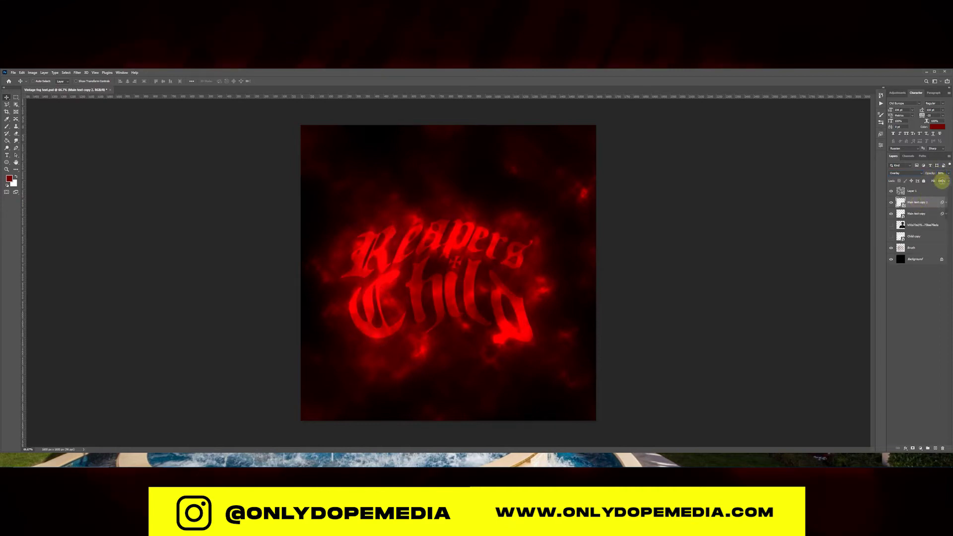
Apply a near-vertical Motion Blur to the duplicated text layer and save the document
click(77, 73)
mouse_move(109, 143)
click(167, 175)
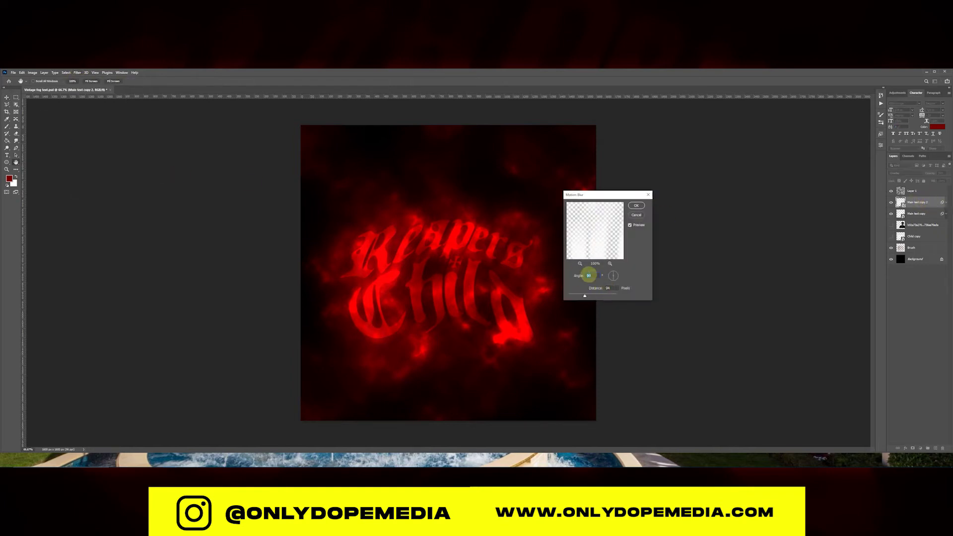
drag(627, 270, 615, 287)
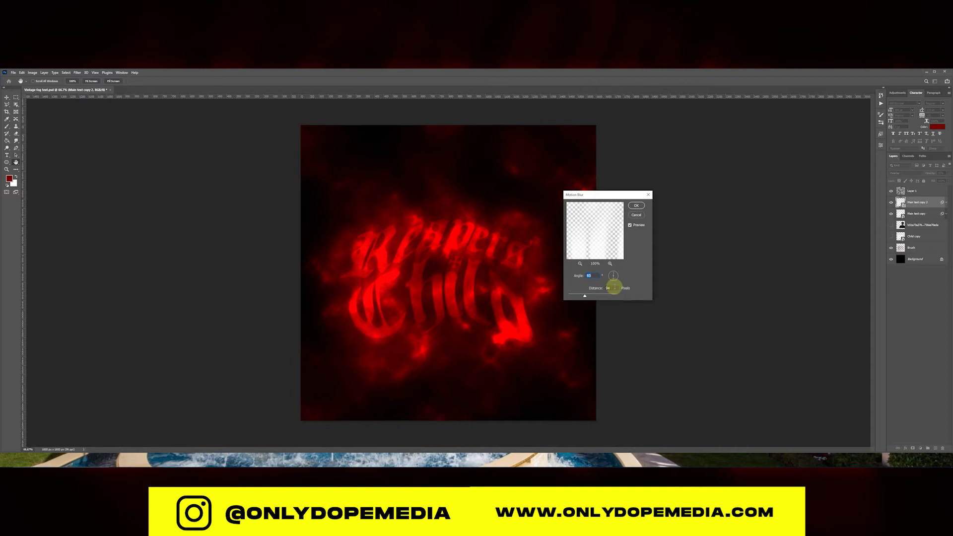
click(636, 206)
key(ctrl+s)
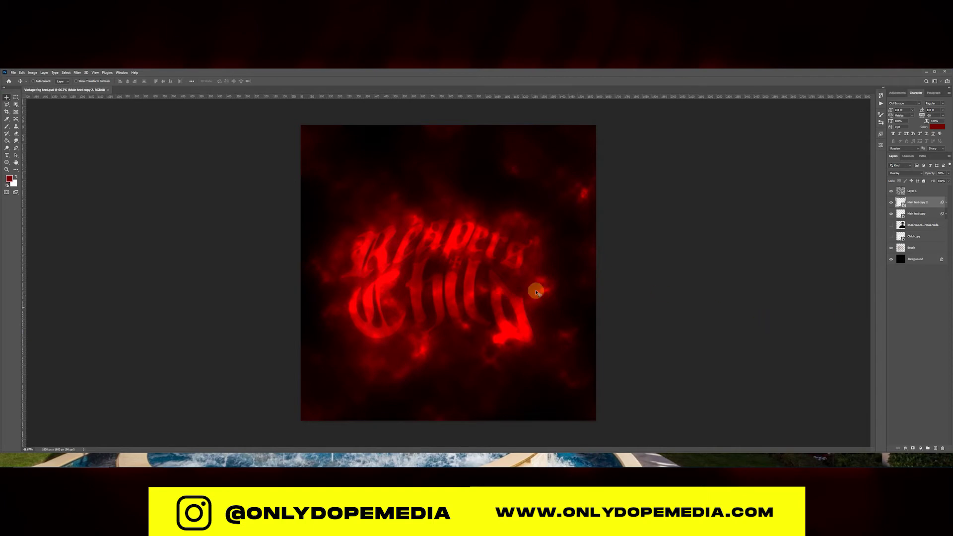
Rasterize the duplicated text layer and smudge its lettering with the Smudge tool
click(15, 140)
click(376, 255)
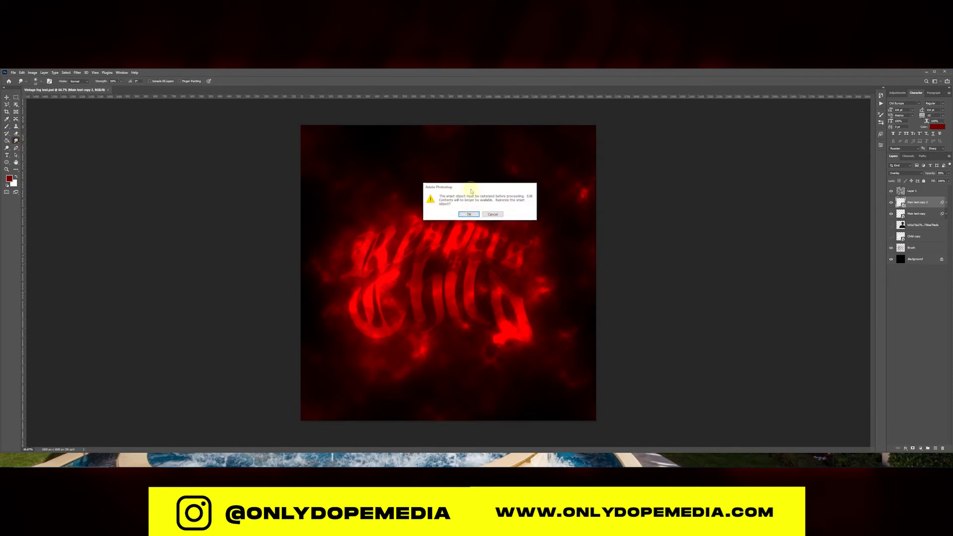
click(468, 214)
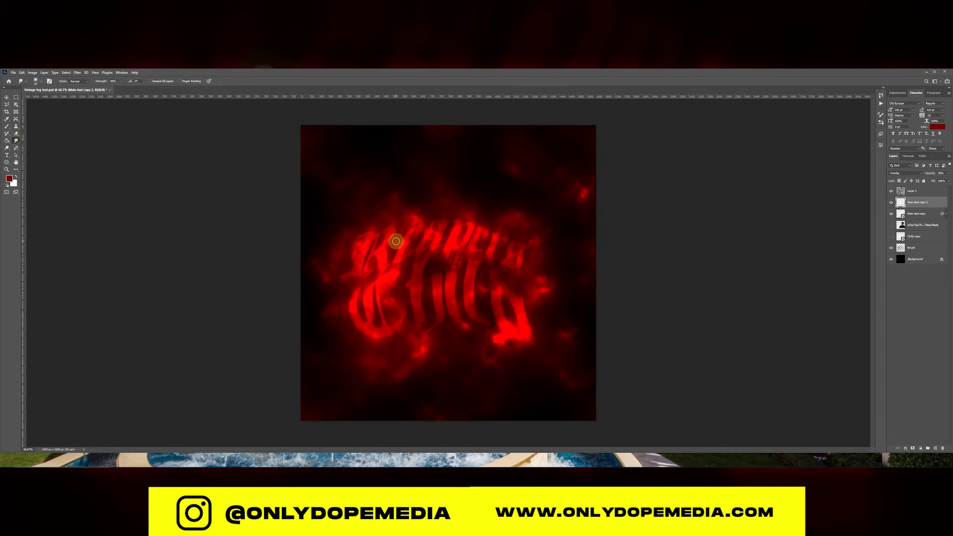
mouse_move(387, 241)
mouse_down()
mouse_move(405, 224)
mouse_move(352, 240)
mouse_move(356, 294)
mouse_up()
Rasterize the "Main text copy" layer and smudge the edges of both words with a larger, weaker Smudge brush
click(924, 214)
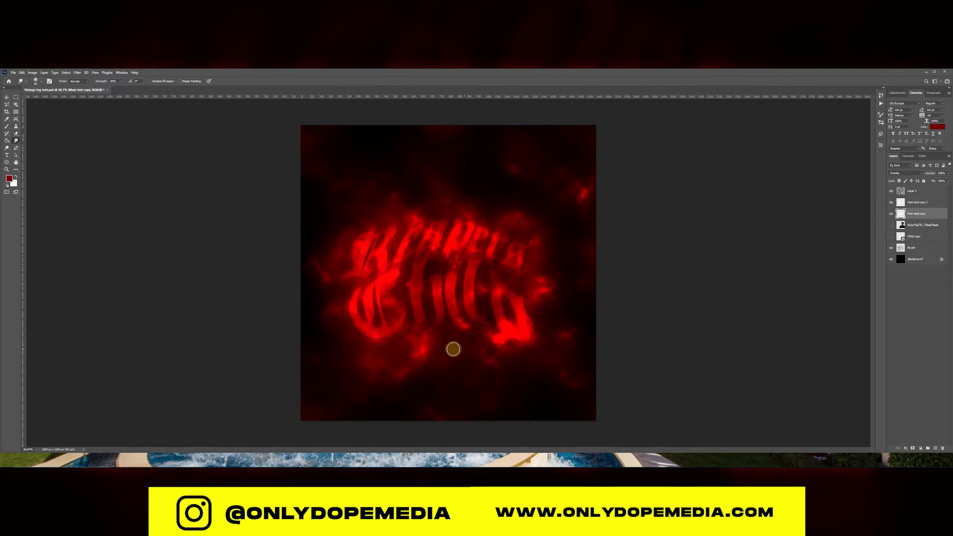
key(bracketright)
key(bracketright)
key(bracketright)
key(bracketright)
key(bracketright)
key(bracketright)
key(bracketright)
mouse_move(445, 333)
mouse_down()
mouse_move(418, 365)
mouse_move(421, 351)
mouse_move(384, 361)
mouse_move(396, 344)
mouse_move(360, 369)
mouse_up()
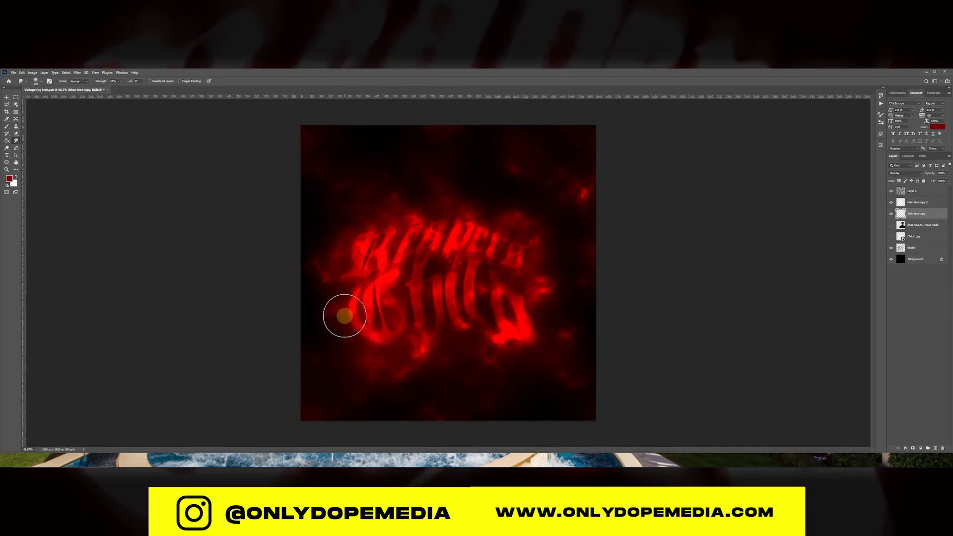
mouse_move(357, 240)
mouse_down()
mouse_move(361, 220)
mouse_move(415, 241)
mouse_move(429, 230)
mouse_move(435, 273)
mouse_move(438, 260)
mouse_move(464, 254)
mouse_move(504, 265)
mouse_move(542, 297)
mouse_move(521, 242)
mouse_move(528, 269)
mouse_move(460, 227)
mouse_move(486, 252)
mouse_move(450, 258)
mouse_up()
key(v)
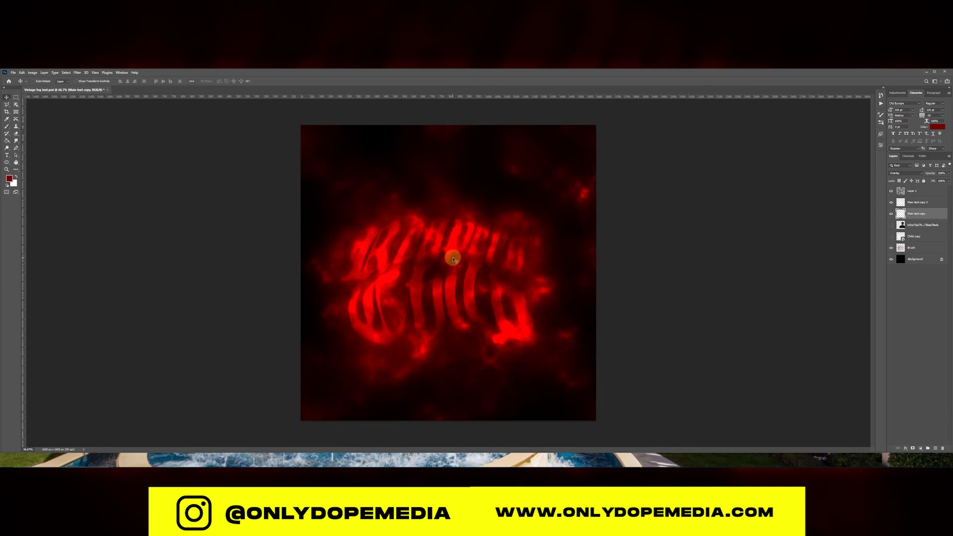
Add a reduced-opacity drop shadow, offset to the lower right, to "Main text copy" and move both text layers above "Layer 1"
double_click(933, 217)
click(522, 387)
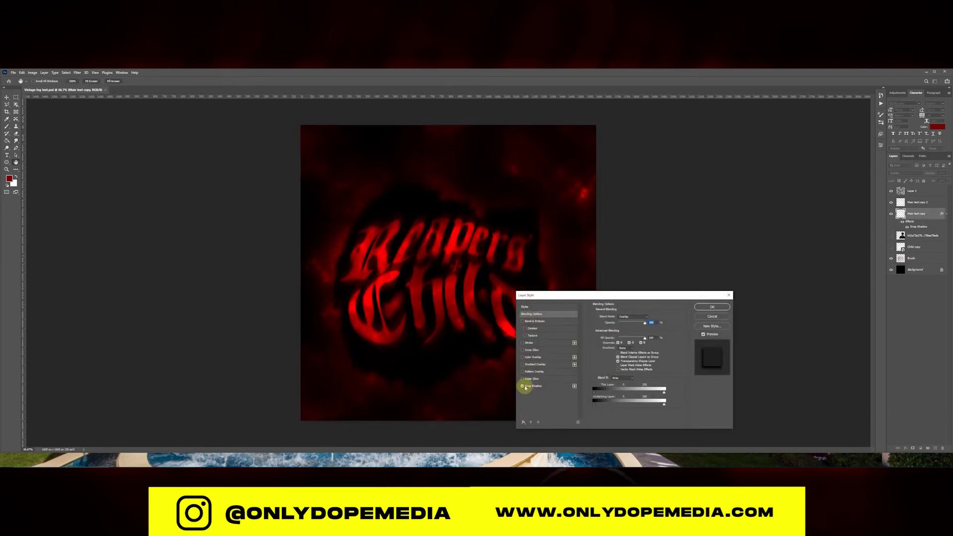
click(533, 386)
click(618, 325)
mouse_move(622, 326)
mouse_down()
mouse_move(615, 353)
mouse_move(625, 325)
mouse_up()
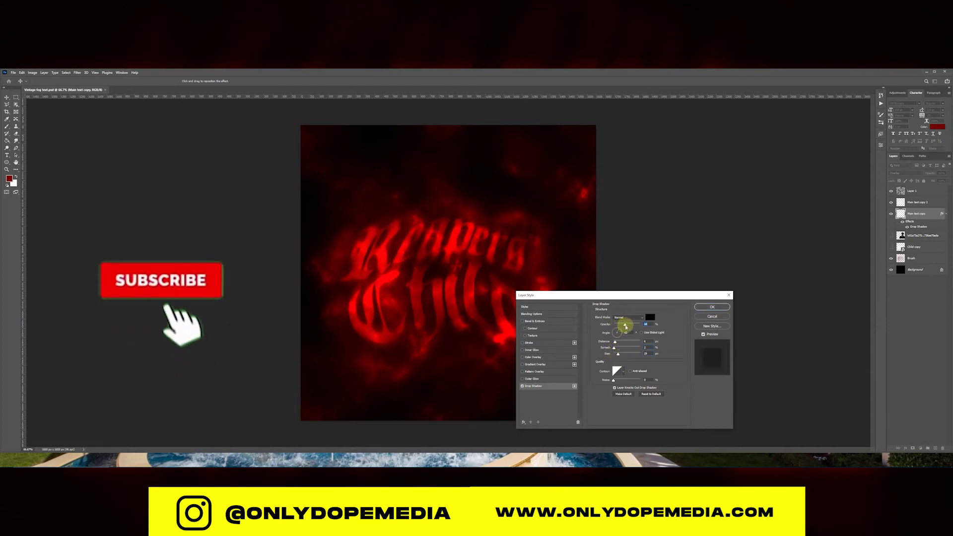
drag(617, 355, 615, 348)
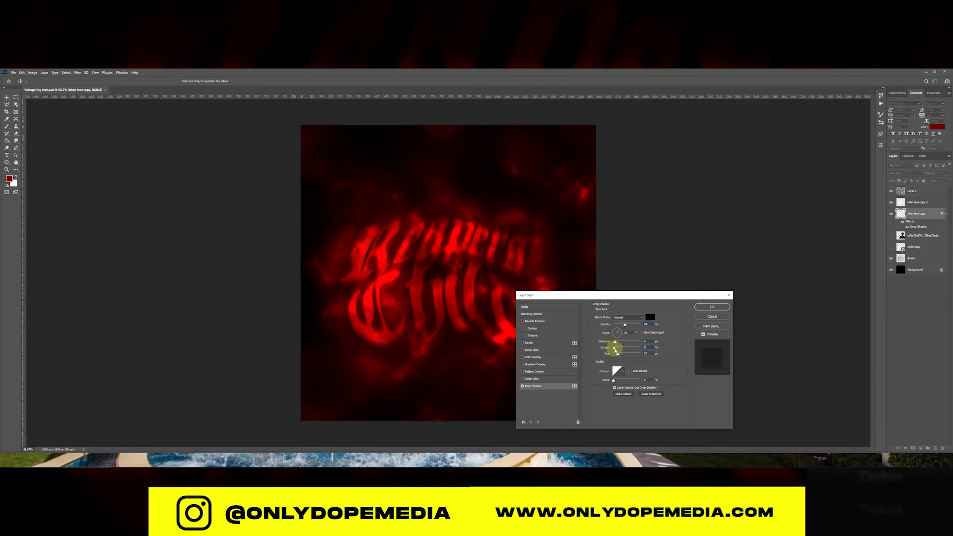
drag(464, 330, 472, 335)
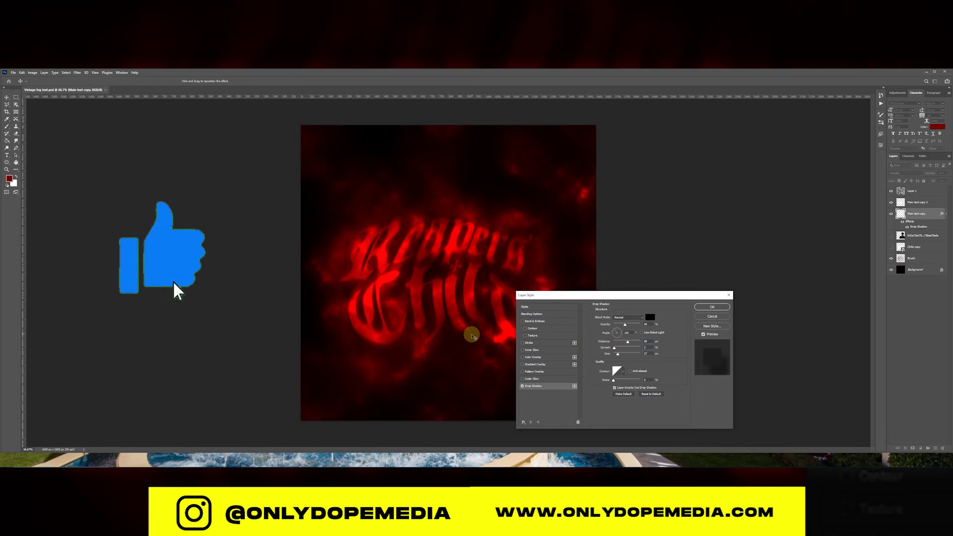
click(712, 307)
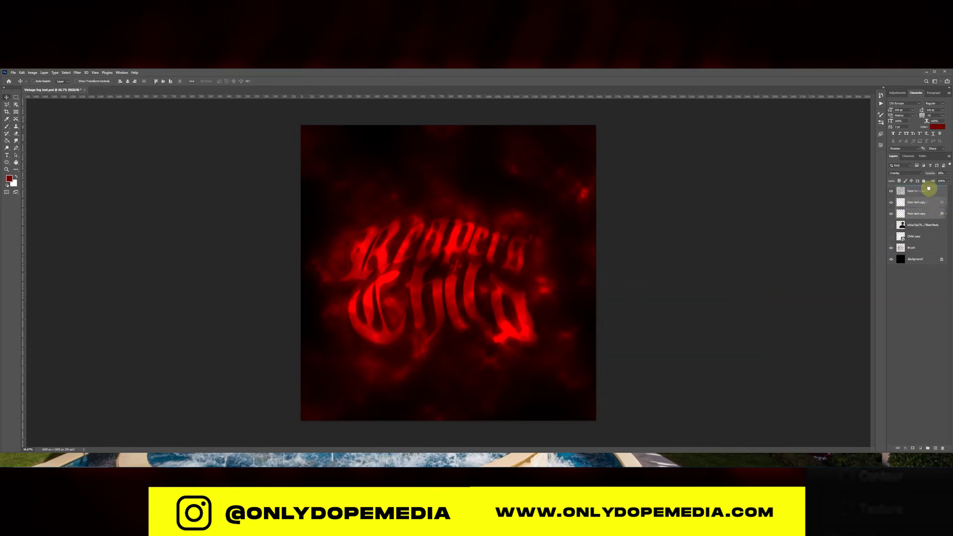
drag(929, 189, 930, 190)
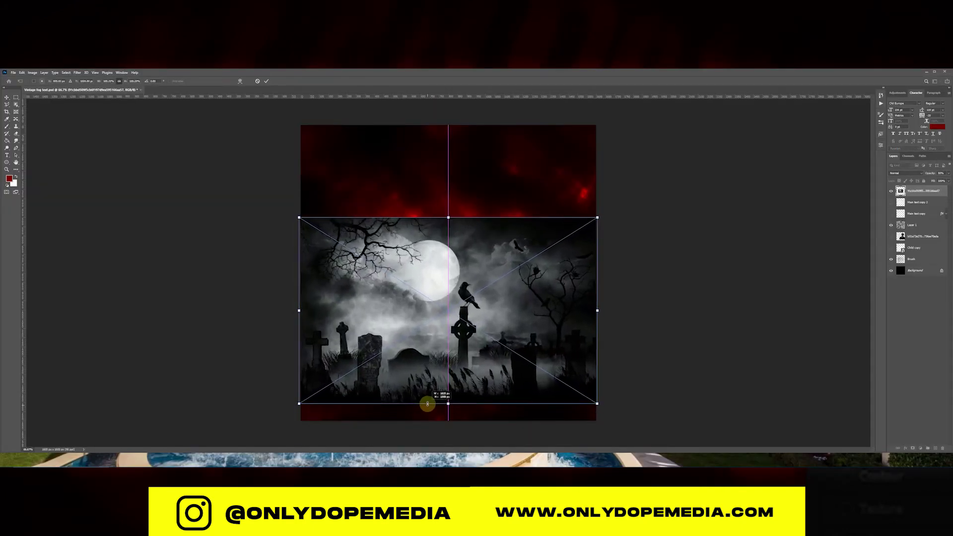
Enlarge the placed moonlit graveyard image so it overfills the canvas width, and move its layer down the stack beside the "Brush" layer
drag(448, 217, 493, 215)
mouse_move(507, 387)
mouse_down()
mouse_move(515, 417)
mouse_move(530, 396)
mouse_move(517, 410)
mouse_move(517, 389)
mouse_up()
key(Return)
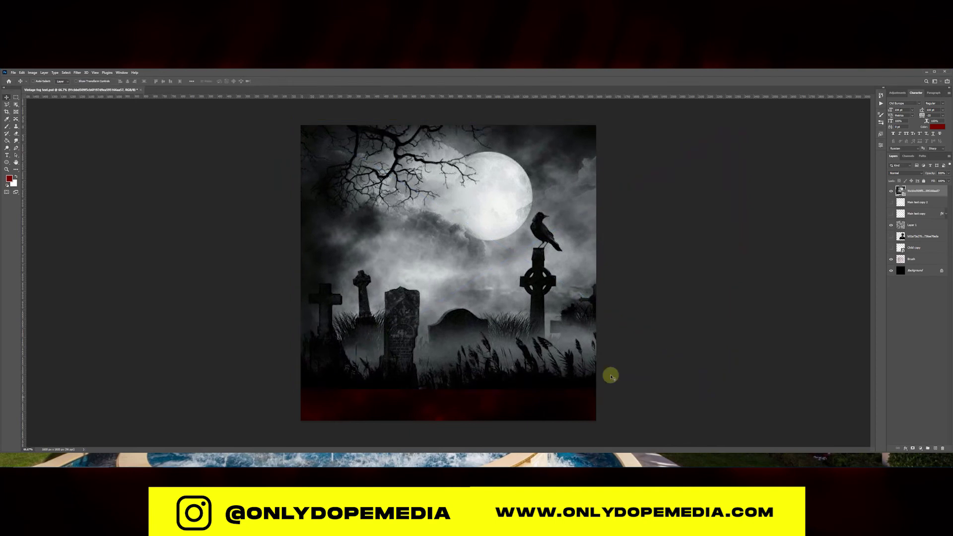
drag(923, 198, 925, 259)
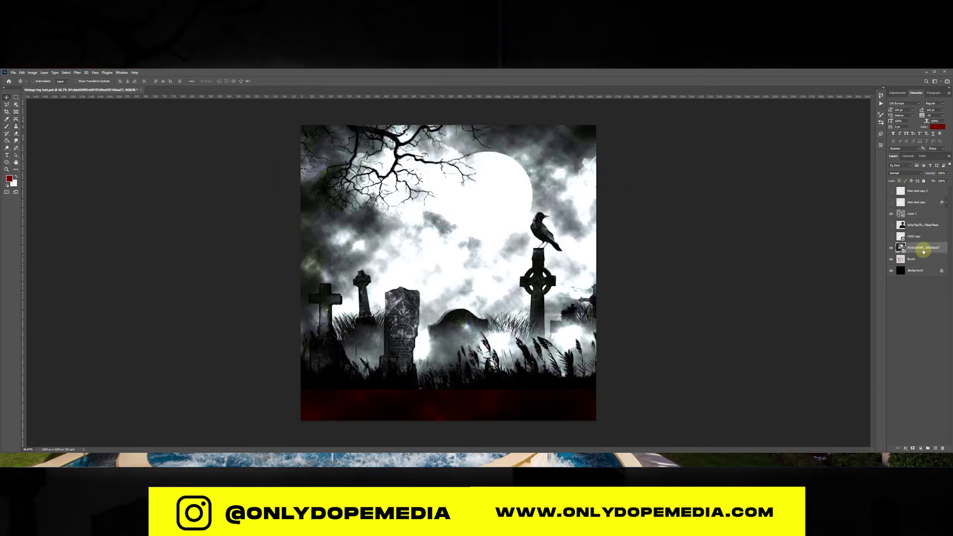
With Normal blending, lower the graveyard layer's opacity to below 10% and place it directly above the "Brush" layer
click(905, 173)
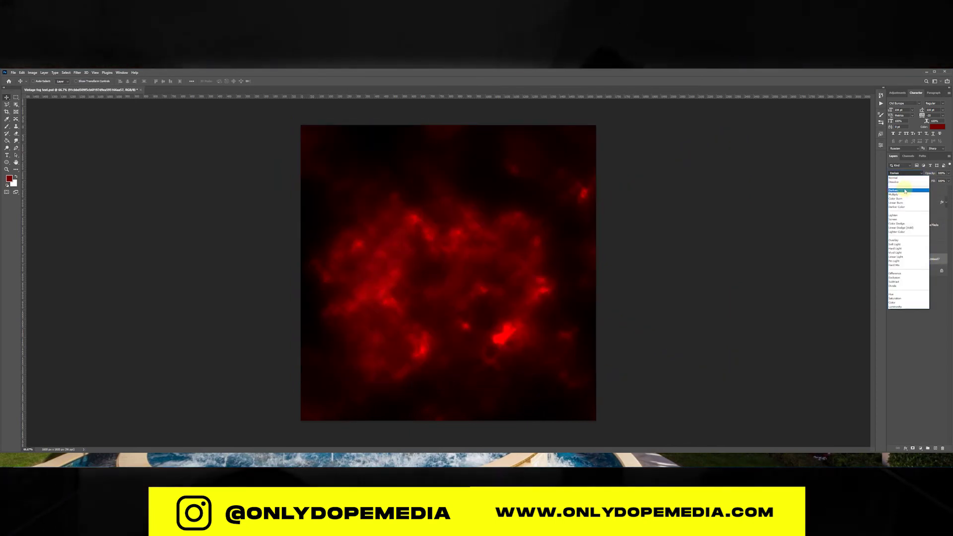
click(897, 178)
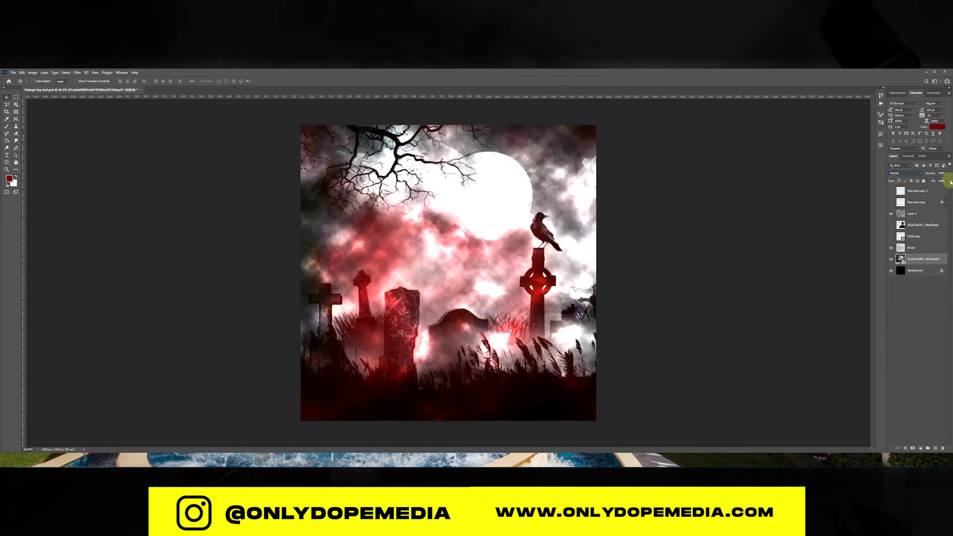
drag(931, 174, 906, 183)
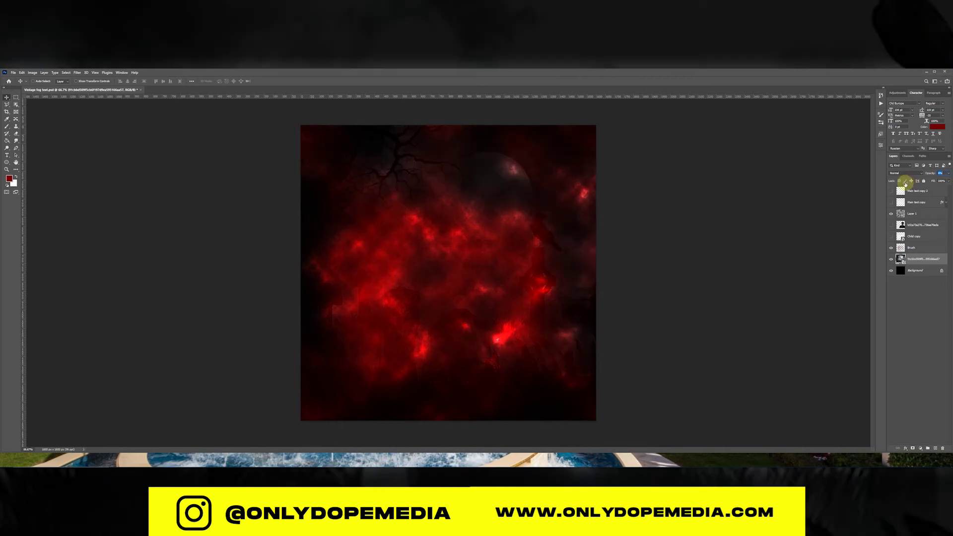
drag(919, 259, 919, 242)
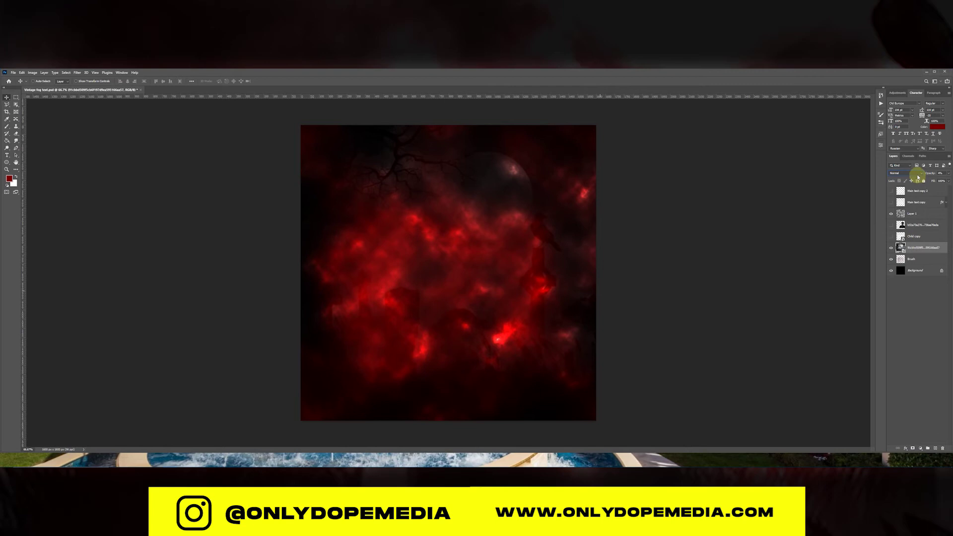
Set the graveyard layer's blend mode to Divide
click(917, 173)
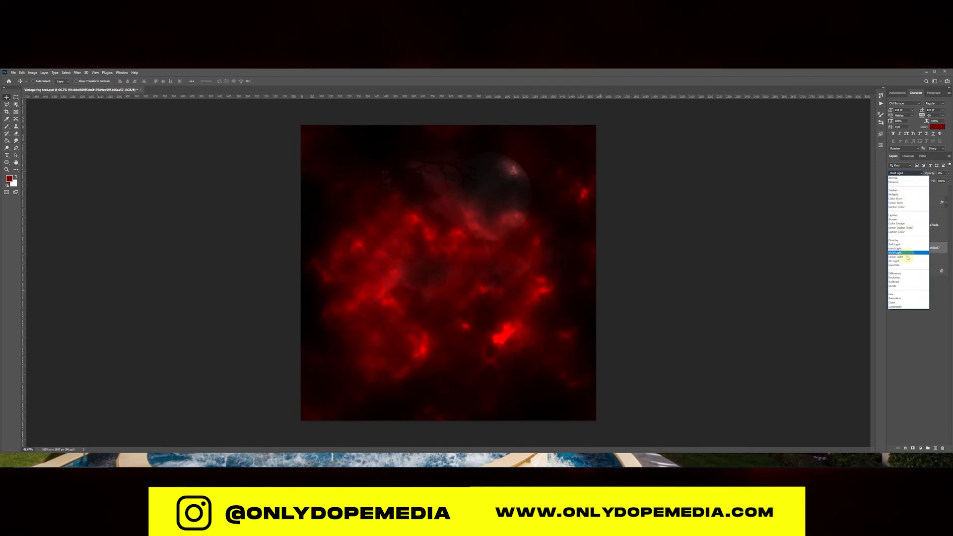
click(902, 286)
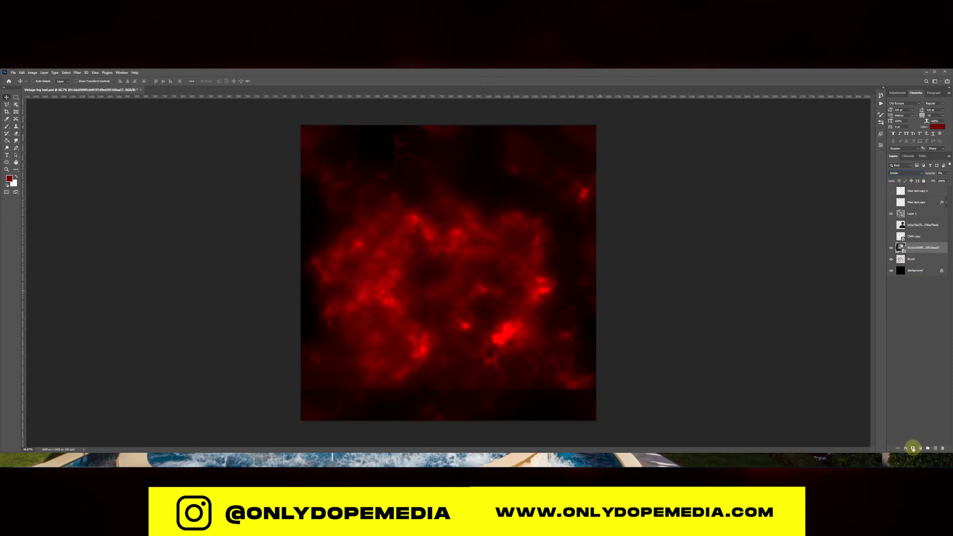
Add a mask to the graveyard layer and hide the hard band along its lower edge with a full-opacity black brush
key(b)
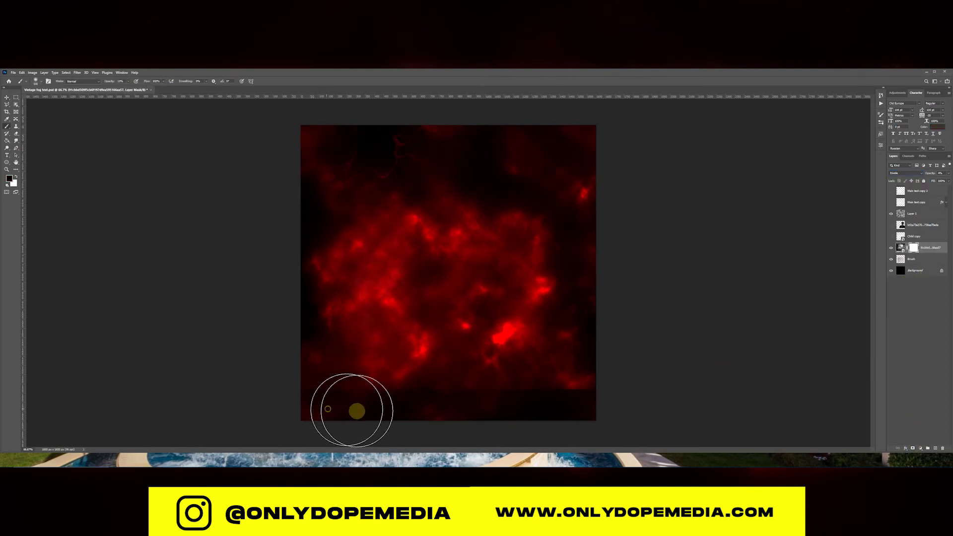
drag(106, 81, 304, 134)
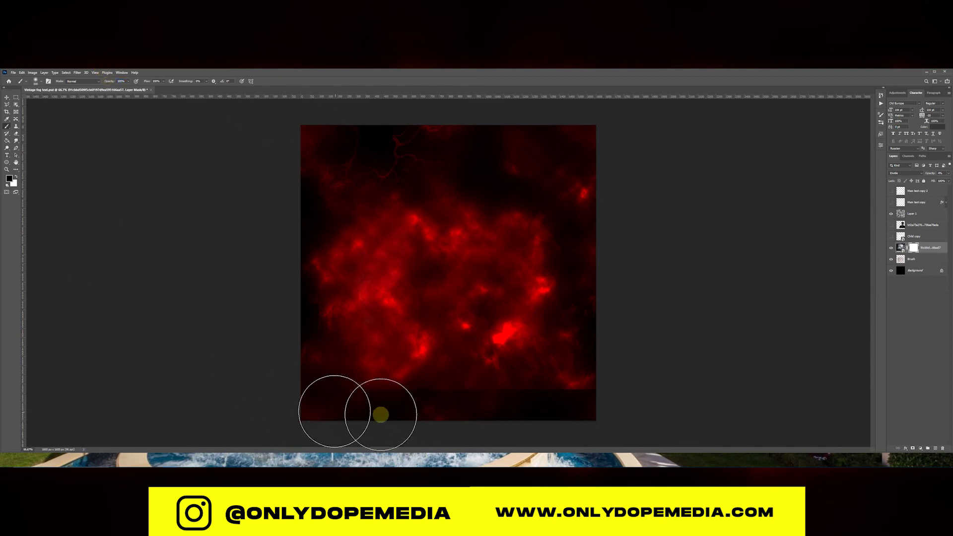
mouse_move(614, 414)
mouse_down()
mouse_move(475, 430)
mouse_move(640, 412)
mouse_up()
key(v)
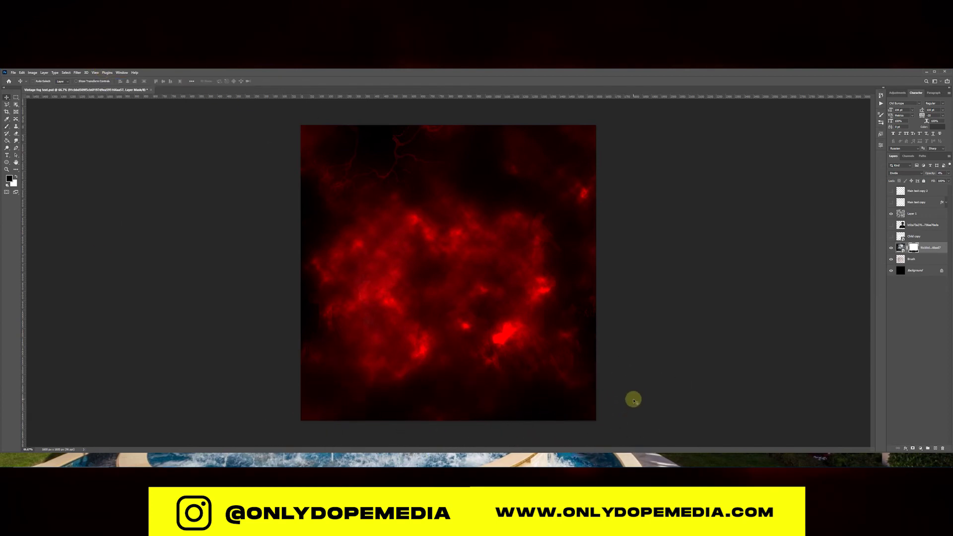
drag(517, 264, 517, 269)
Show the hidden portrait layer and move it down the stack to sit between "Brush" and "Background"
click(891, 226)
click(926, 226)
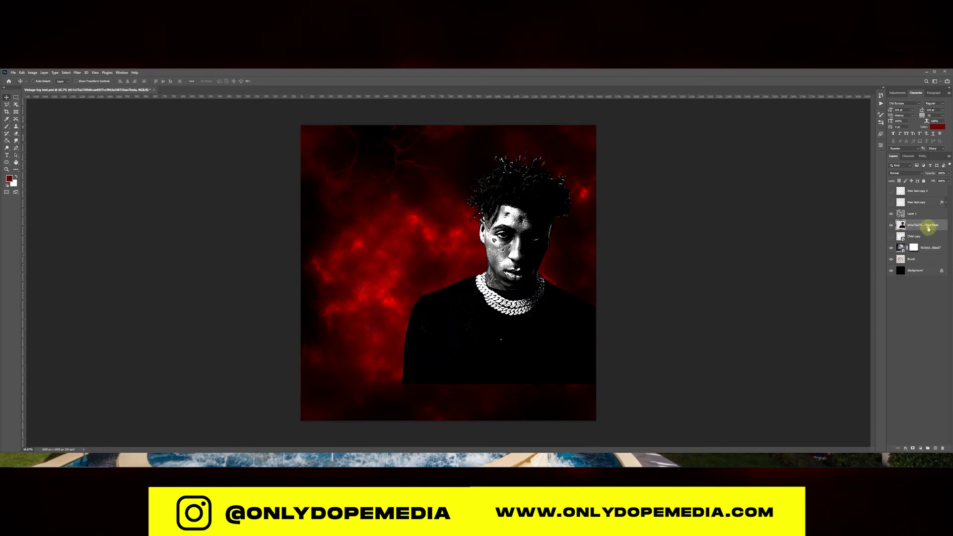
drag(917, 253, 920, 256)
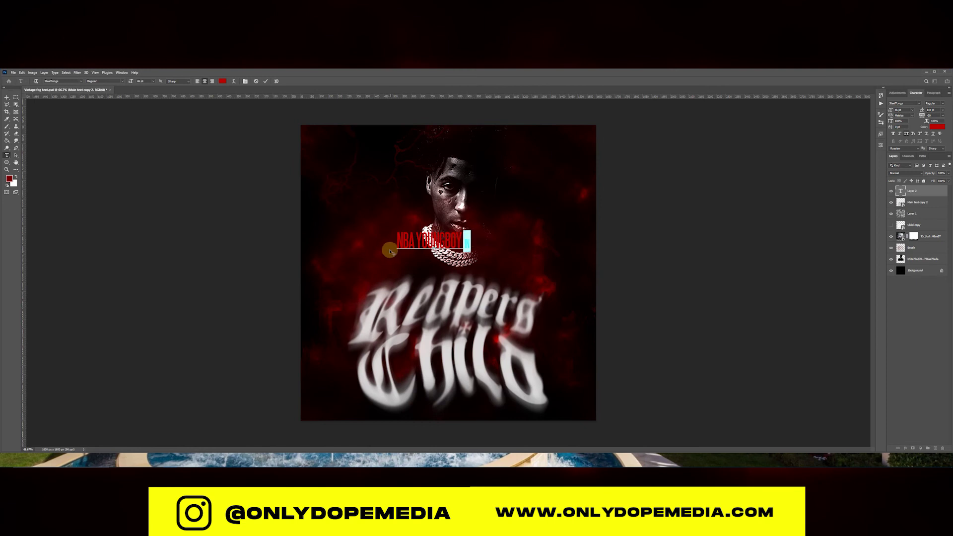
Widen the tracking of the "NBA YOUNGBOY" text, reduce its font size, remove the stray trailing characters, and place it just above the title
key(ctrl+a)
drag(926, 117, 926, 117)
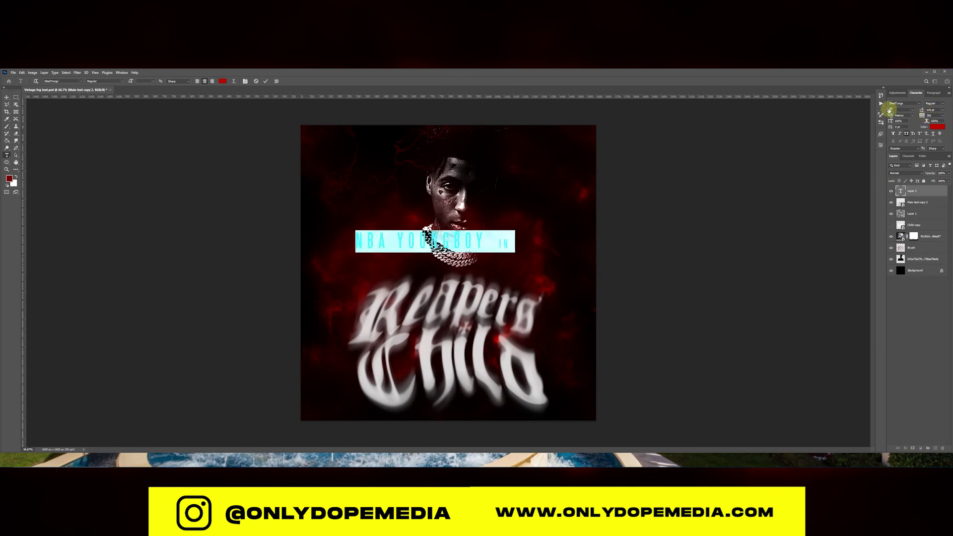
click(913, 110)
click(904, 147)
drag(890, 111, 901, 108)
drag(466, 244, 475, 270)
key(BackSpace)
click(8, 97)
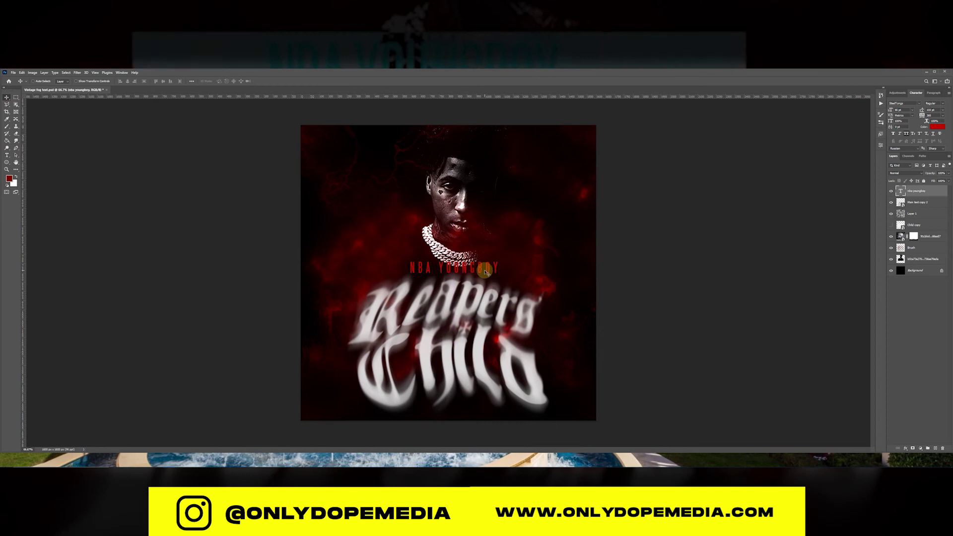
Recolour the "NBA YOUNGBOY" text dark red and move it above the portrait's head
key(t)
click(226, 82)
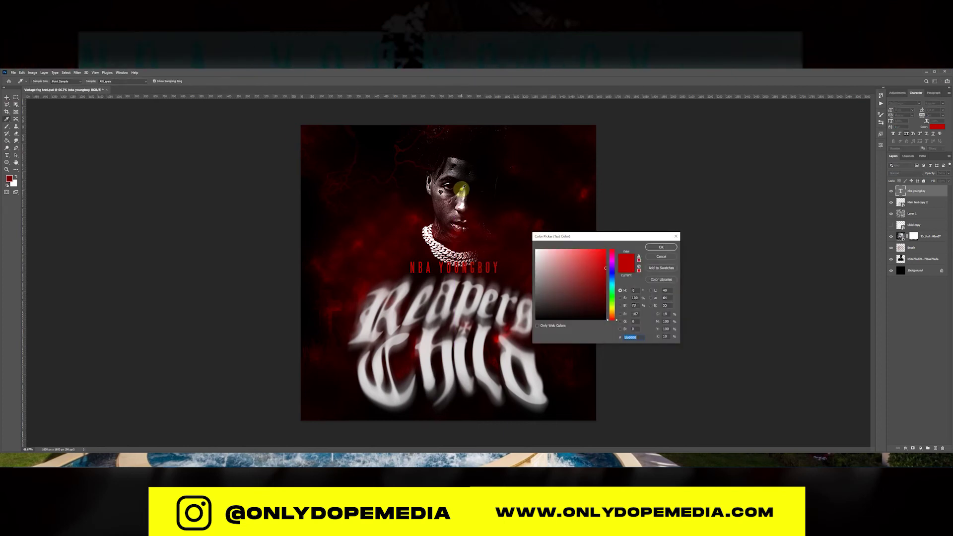
drag(458, 165, 456, 162)
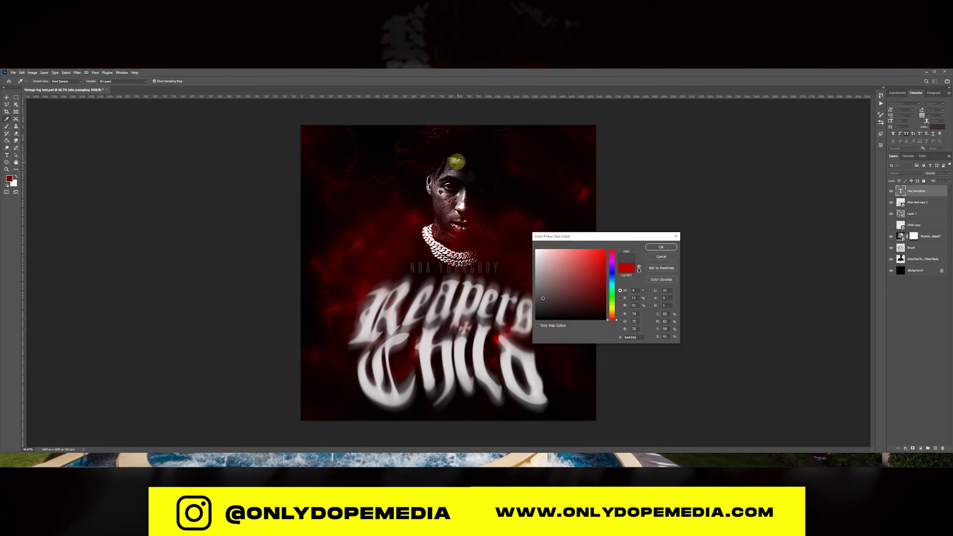
click(587, 255)
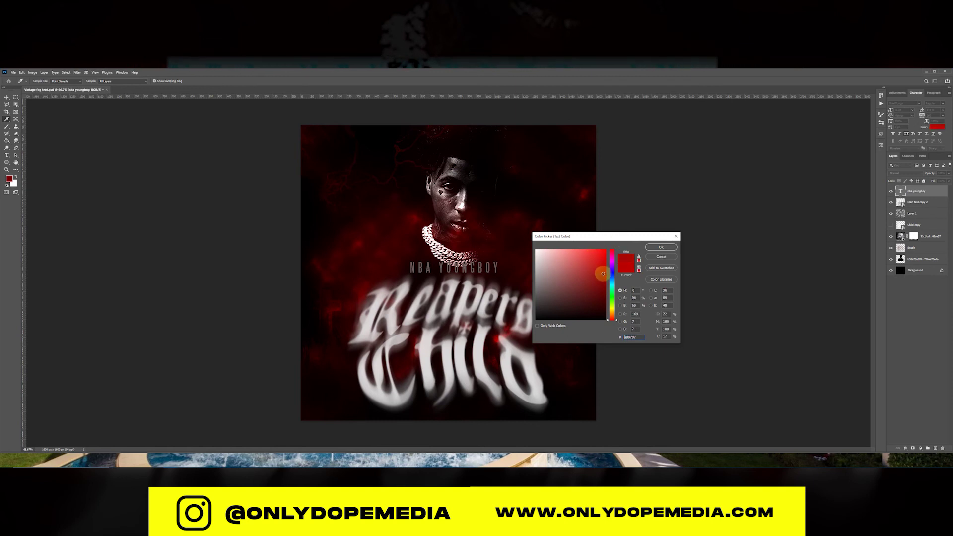
text(800000)
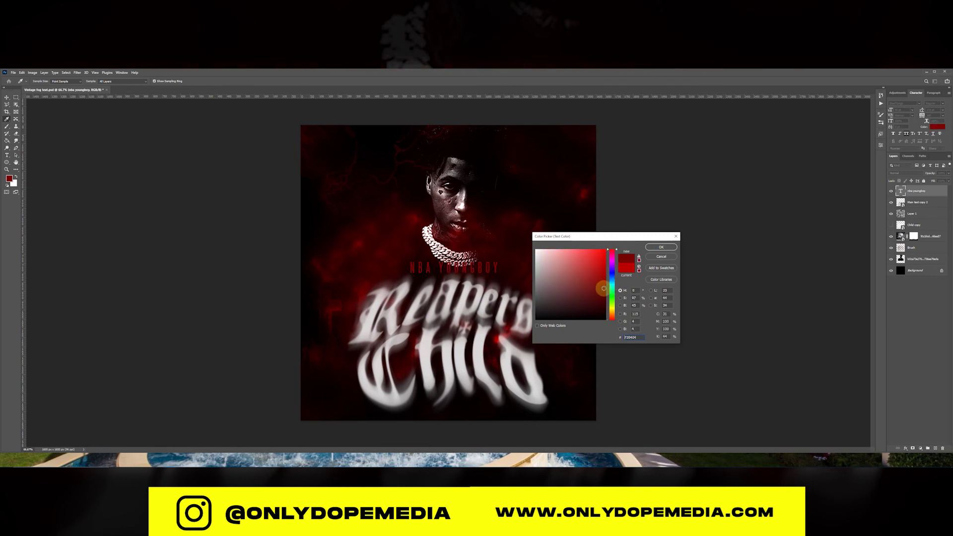
click(651, 248)
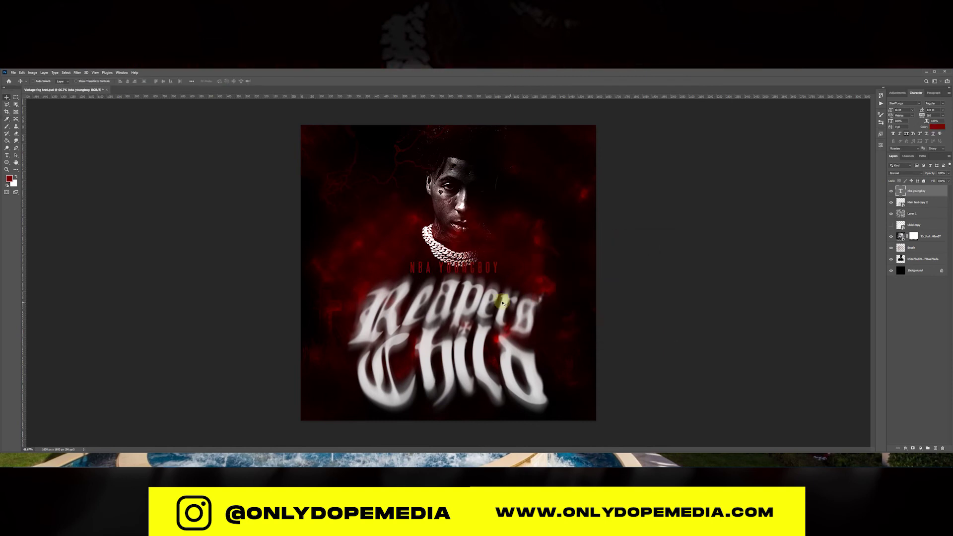
drag(468, 268, 468, 139)
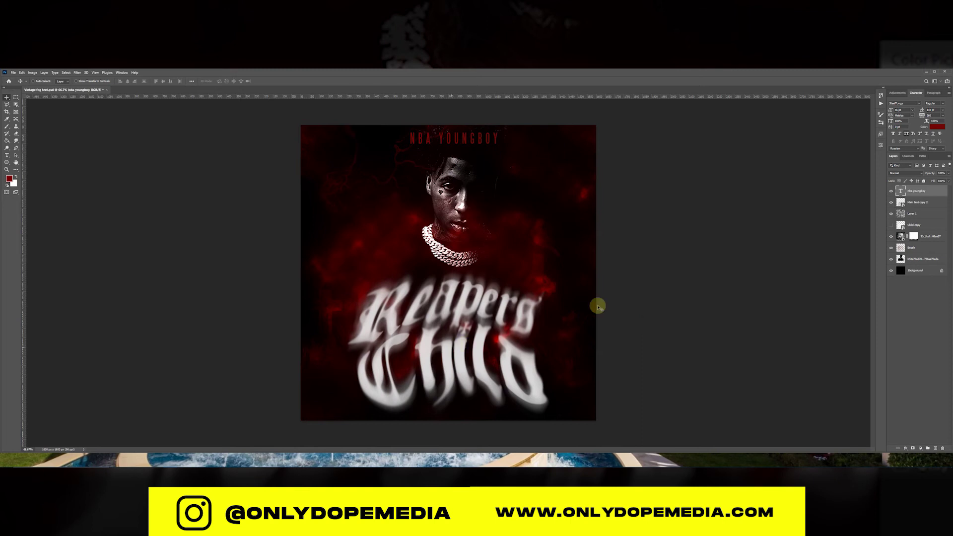
Shrink the "Reapers Child" title slightly, move it to the canvas's right half, and place the "NBA YOUNGBOY" text directly above it
click(920, 202)
drag(468, 361, 515, 295)
key(ctrl+t)
drag(387, 285, 410, 283)
drag(532, 286, 528, 287)
key(Return)
click(917, 192)
drag(469, 147, 525, 220)
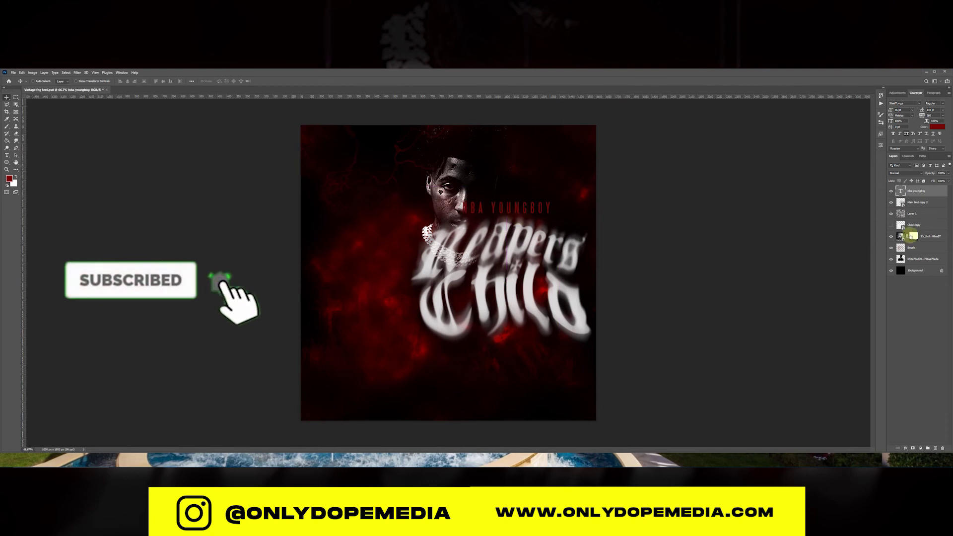
Move the portrait to the canvas's left side and enlarge it
click(922, 258)
drag(453, 206, 324, 309)
key(ctrl+t)
drag(378, 166, 373, 94)
key(Return)
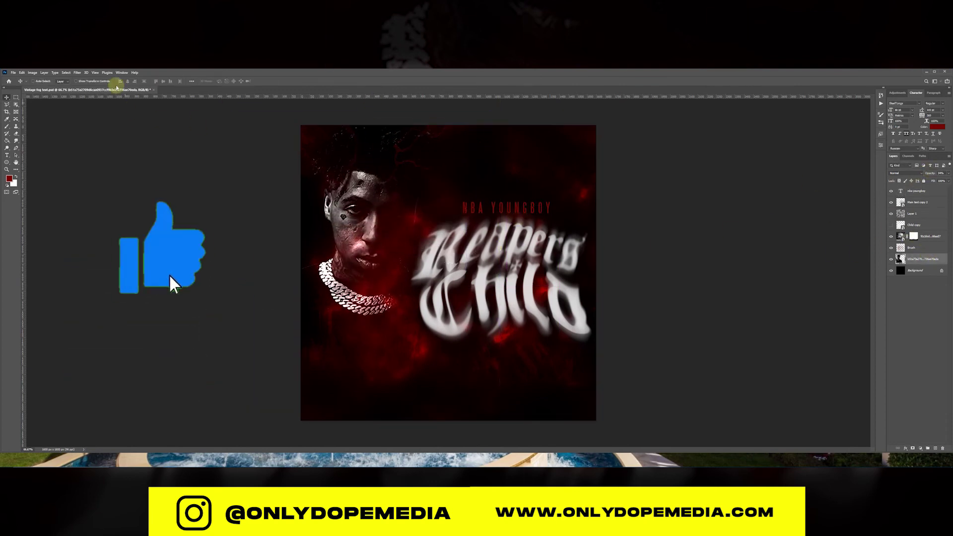
Apply a Gaussian Blur to the portrait layer and lower the layer's opacity
click(77, 72)
mouse_move(99, 144)
click(156, 164)
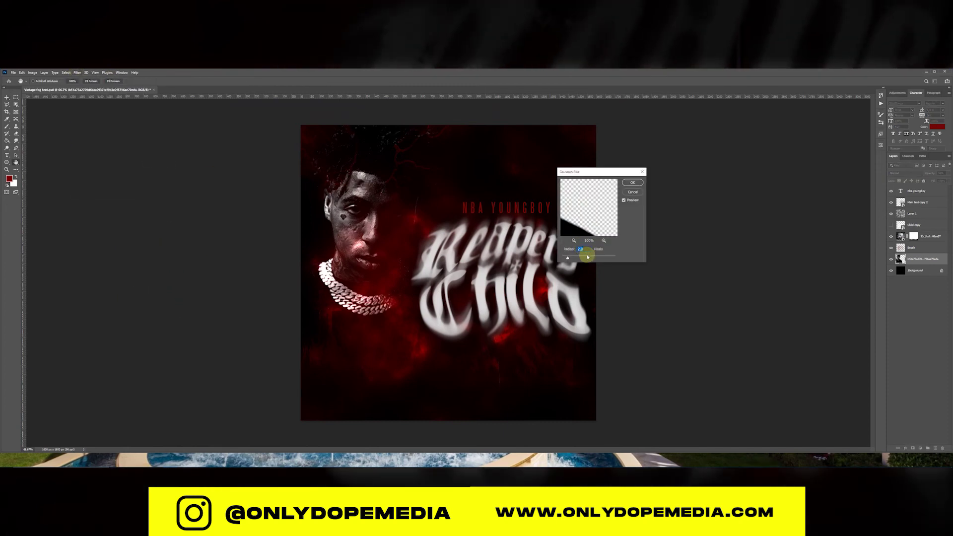
click(633, 182)
drag(930, 173, 919, 180)
Enlarge the portrait further and position it against the canvas's left edge, partly cropped beside the title
drag(345, 281, 347, 301)
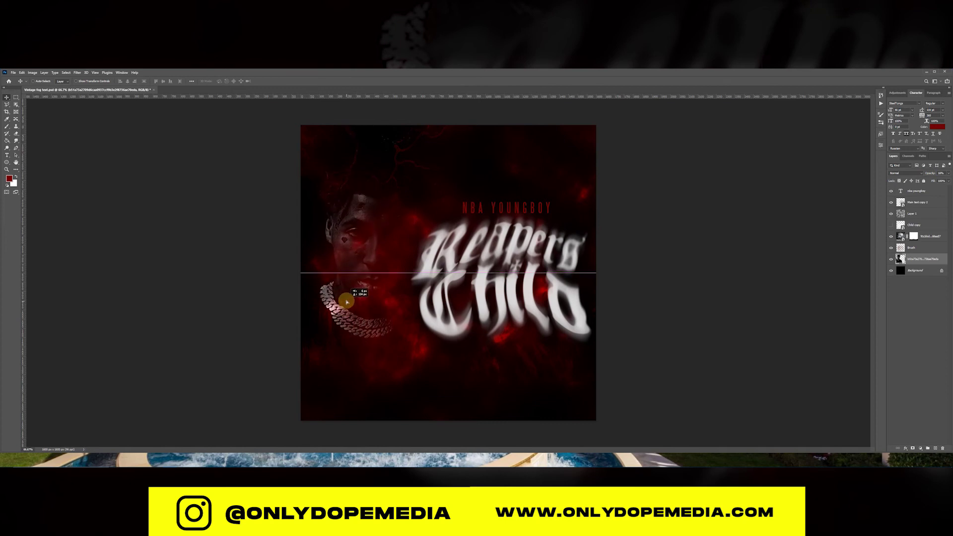
key(ctrl+t)
drag(500, 273, 577, 272)
key(Return)
drag(459, 278, 373, 295)
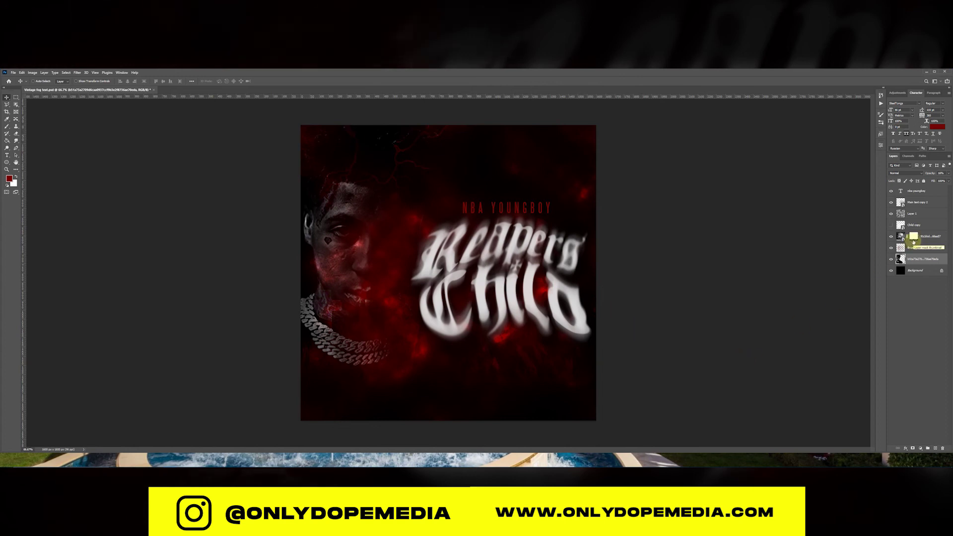
Paint black on the graveyard layer's mask to hide its branches in the canvas's upper-left corner
click(914, 237)
key(b)
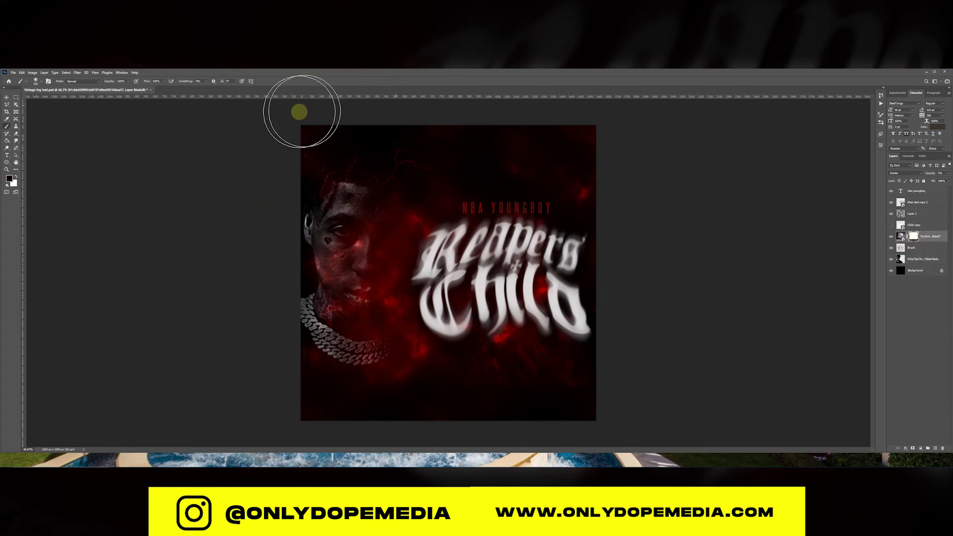
key(v)
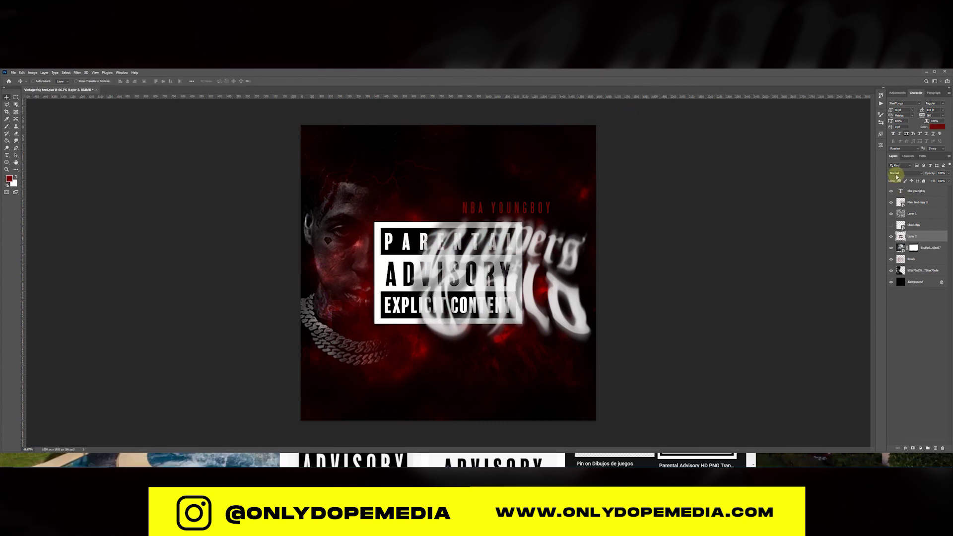
Set the Parental Advisory logo to Screen blending and shrink it to a small badge centred near the canvas's lower edge
click(905, 173)
click(901, 229)
key(ctrl+t)
drag(441, 222, 435, 314)
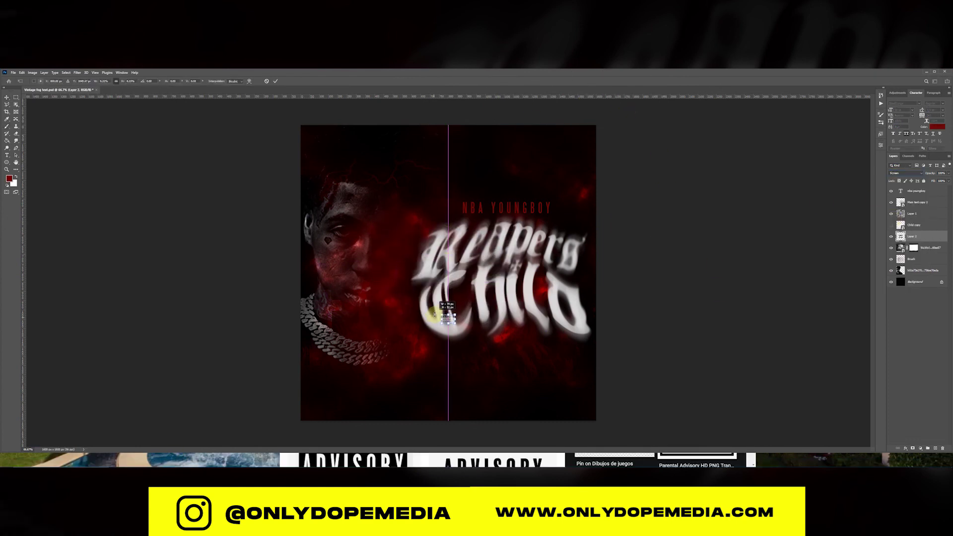
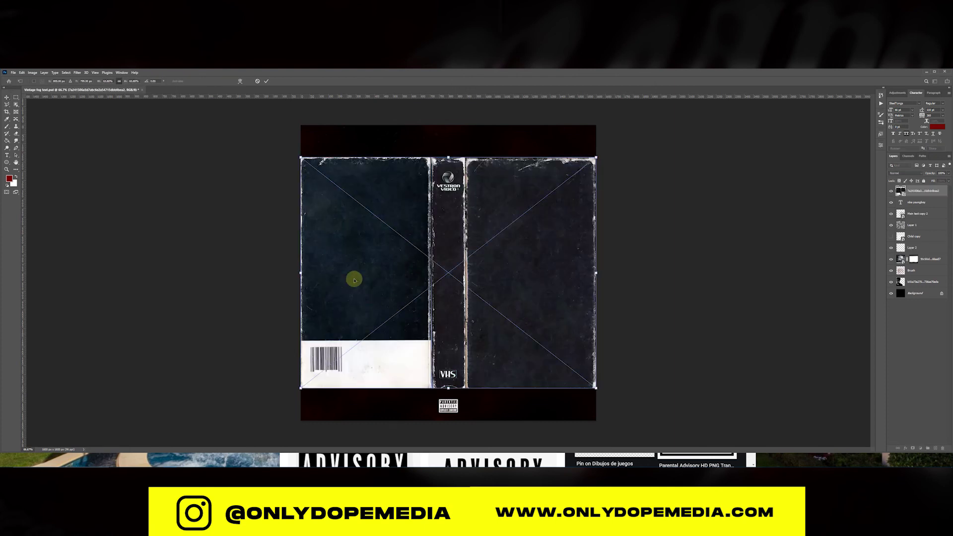
Scale and position the placed worn VHS cover image so its plain right-hand panel fills the canvas with scuffed edges all around
drag(301, 273, 161, 297)
drag(458, 291, 354, 310)
drag(496, 295, 598, 301)
drag(509, 318, 448, 317)
drag(540, 301, 637, 299)
drag(539, 318, 493, 318)
drag(273, 125, 275, 184)
drag(420, 360, 425, 314)
drag(278, 139, 277, 125)
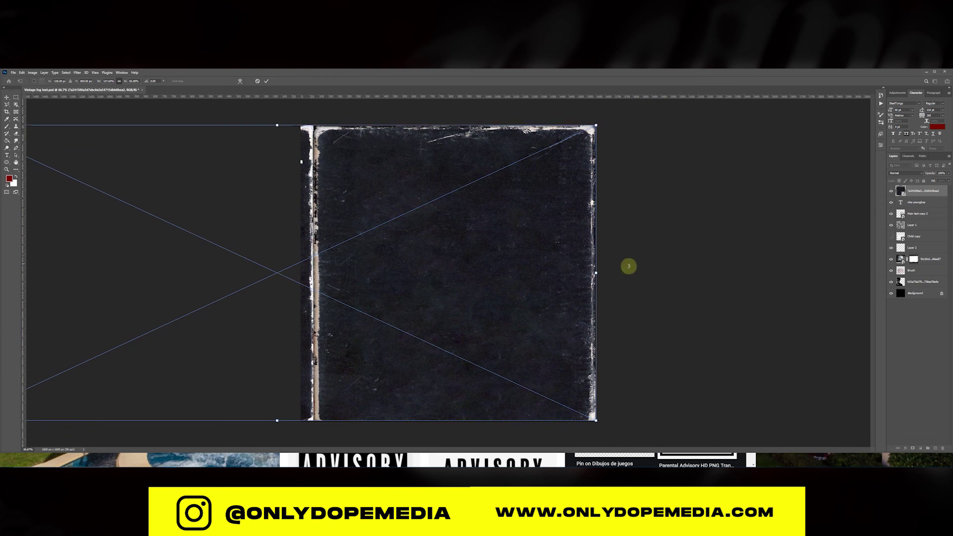
drag(596, 272, 640, 272)
drag(558, 277, 516, 278)
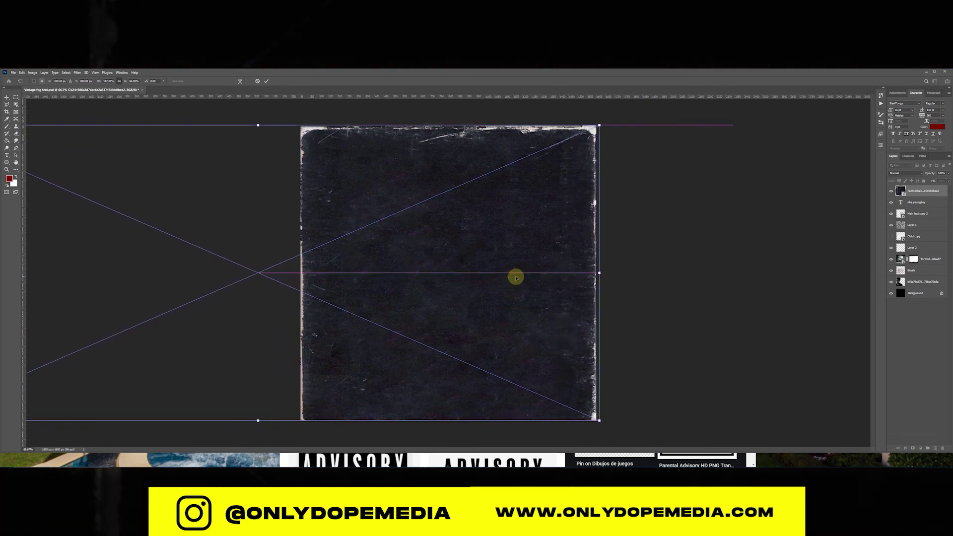
key(Return)
Try Screen blending on the VHS texture, reduce its opacity to about 70%, and settle on the Lighten blend mode
click(905, 173)
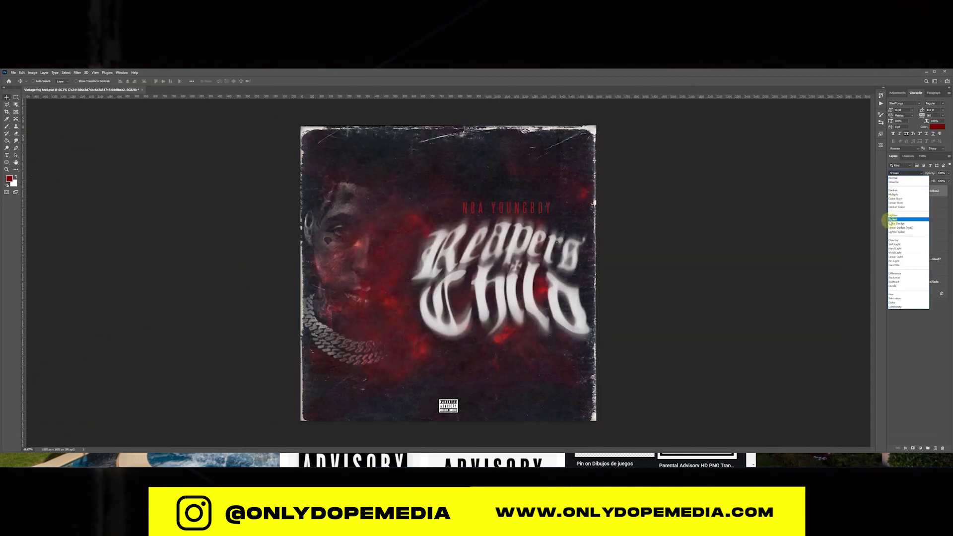
click(893, 220)
drag(930, 173, 921, 179)
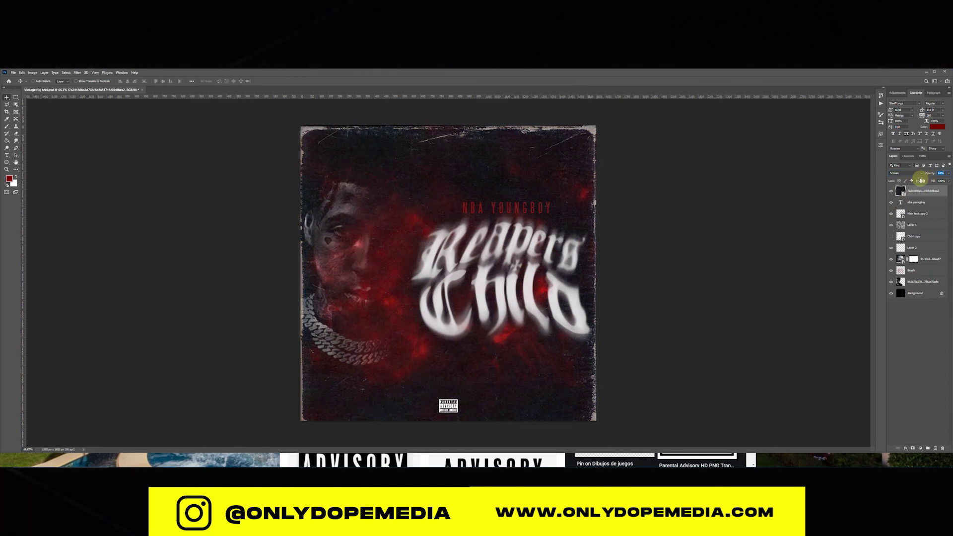
key(shift+minus)
key(shift+minus)
key(shift+plus)
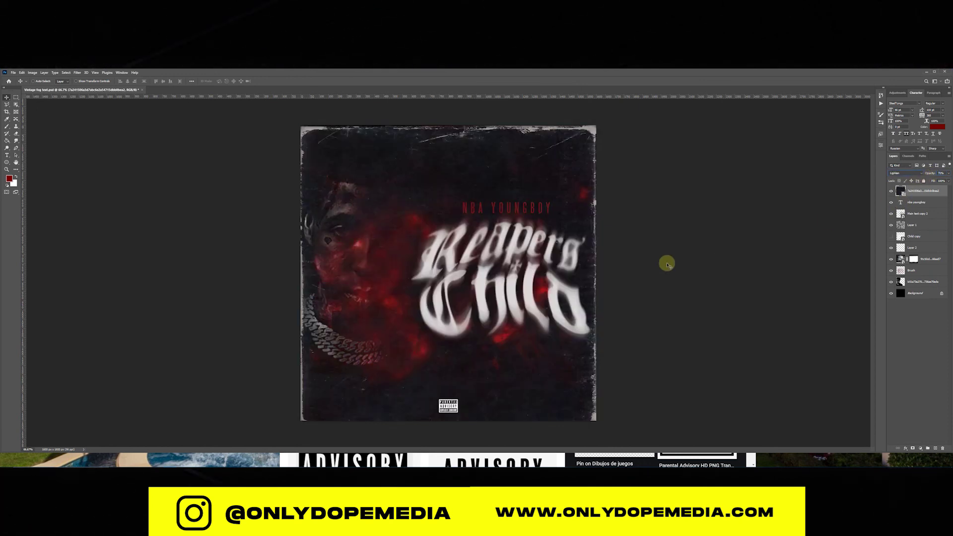
Apply a Black & White adjustment with the Default preset to the VHS texture layer
drag(561, 359, 561, 359)
click(32, 73)
mouse_move(44, 87)
click(112, 127)
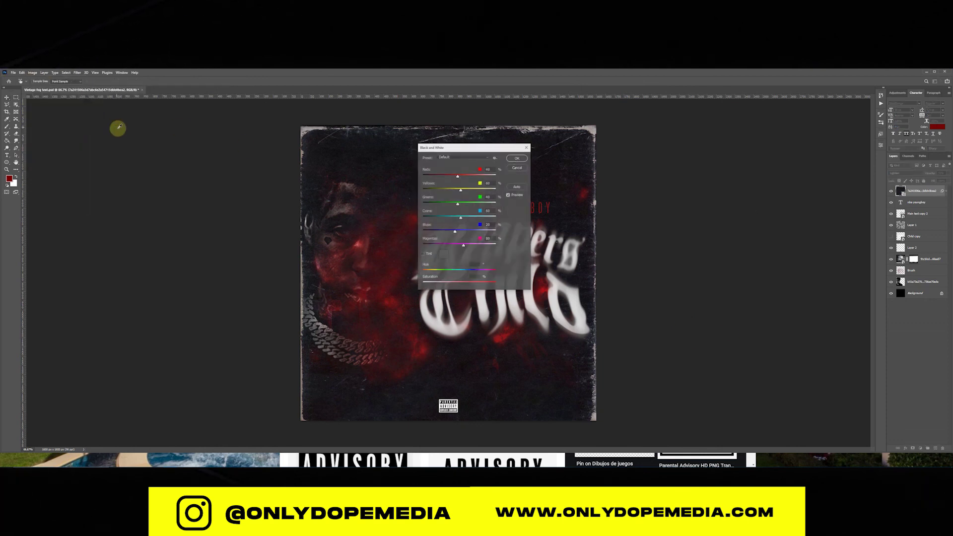
click(516, 158)
Fine-tune the portrait layer's opacity, and reposition and enlarge the red clouds on the "Brush" layer
click(922, 295)
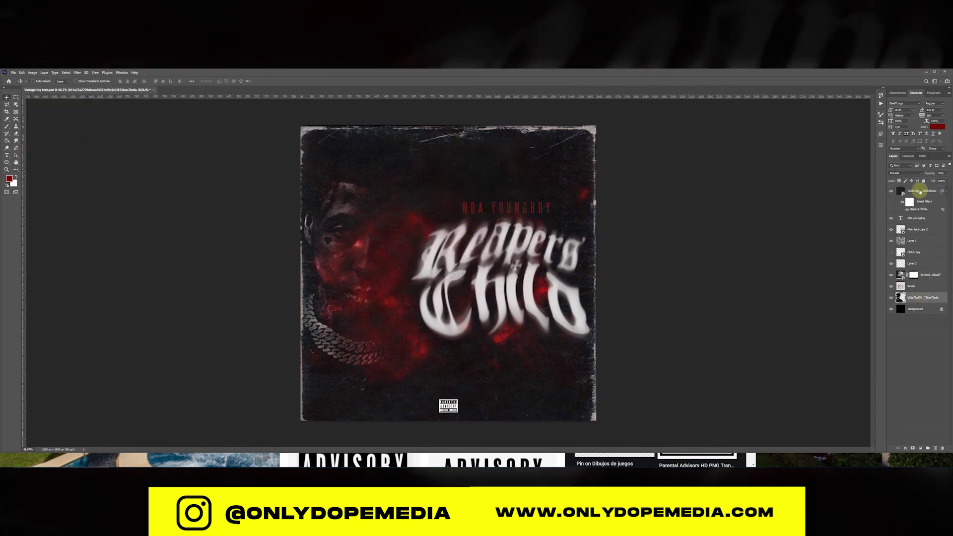
drag(929, 173, 929, 175)
click(912, 286)
mouse_move(487, 260)
mouse_down()
mouse_move(521, 246)
mouse_move(535, 261)
mouse_move(525, 252)
mouse_move(535, 238)
mouse_move(490, 243)
mouse_up()
key(ctrl+t)
drag(450, 408, 454, 443)
drag(528, 362, 549, 346)
key(Return)
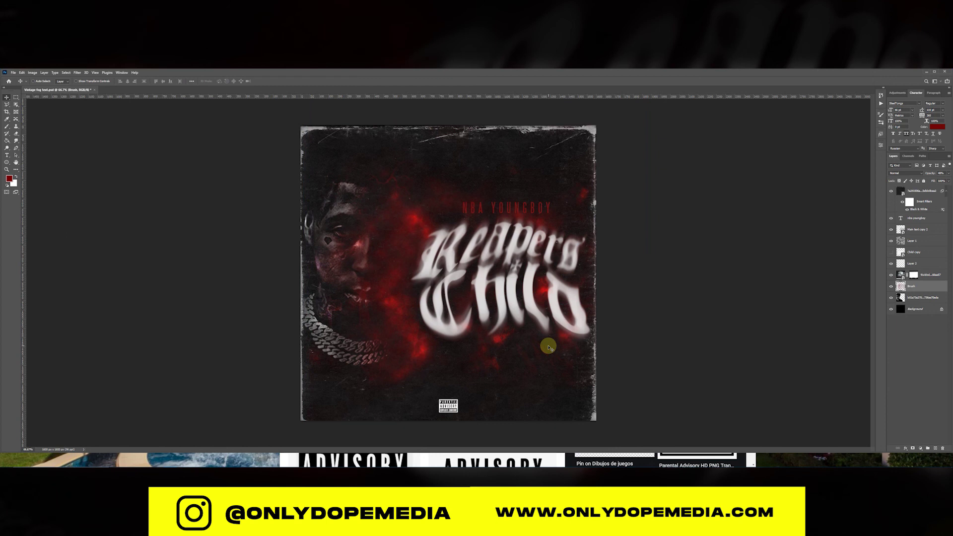
Save the document
key(ctrl+s)
click(13, 73)
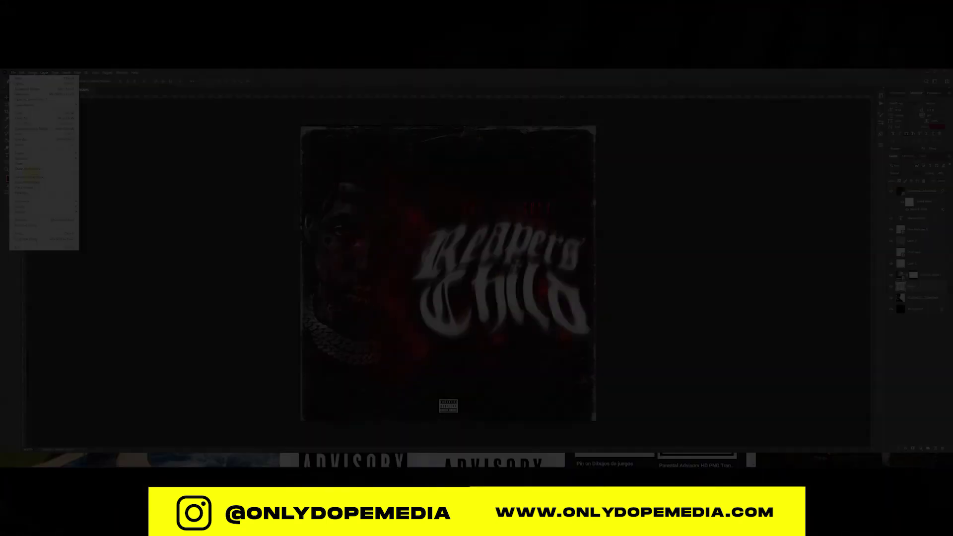